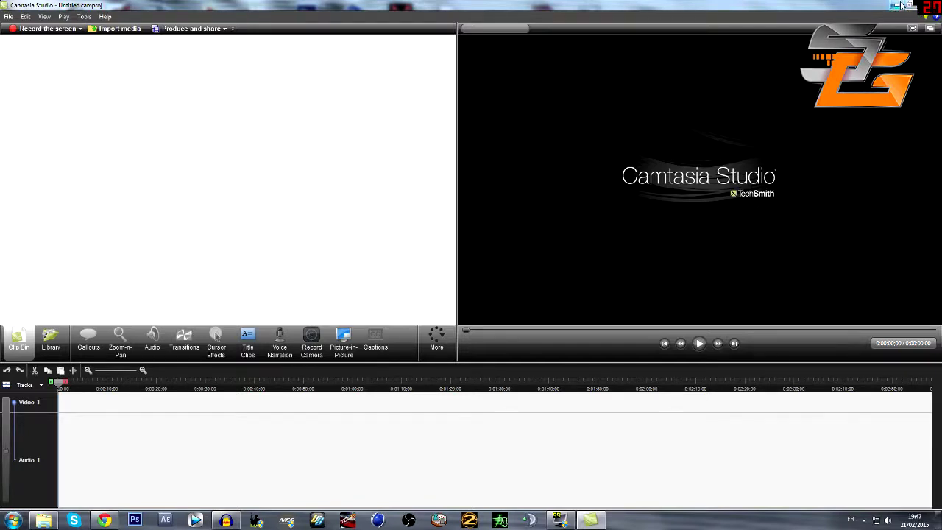
Step: Add Particles Intro Template Red.mp4 from the desktop's TUTO folder to the beginning of the Video 1 track
click(902, 6)
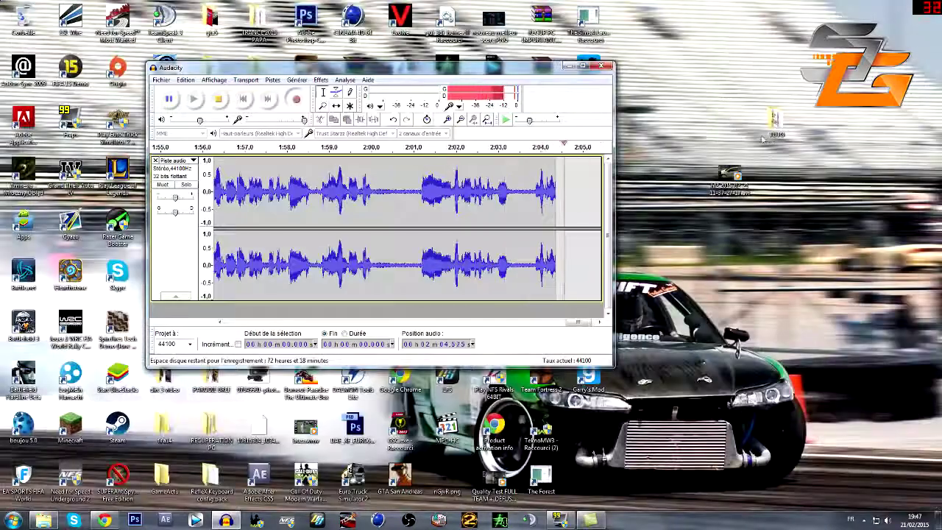
double_click(774, 125)
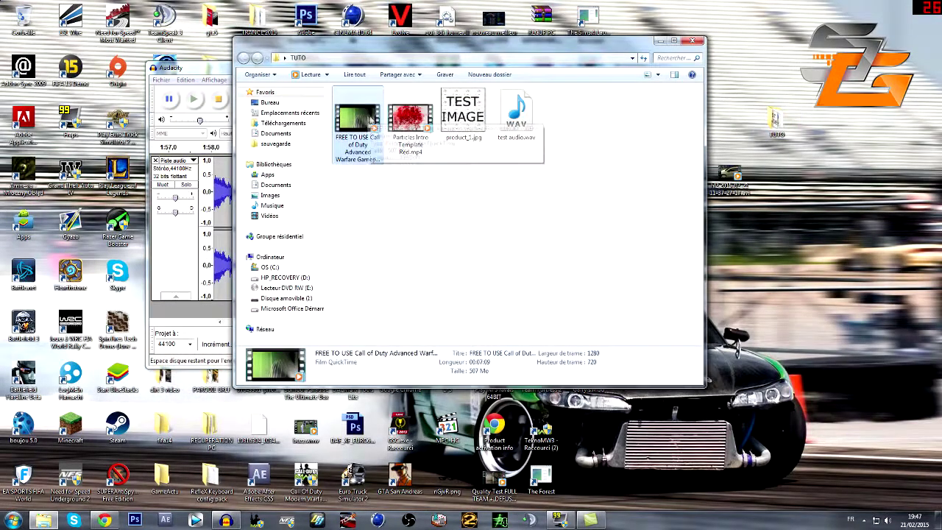
click(420, 129)
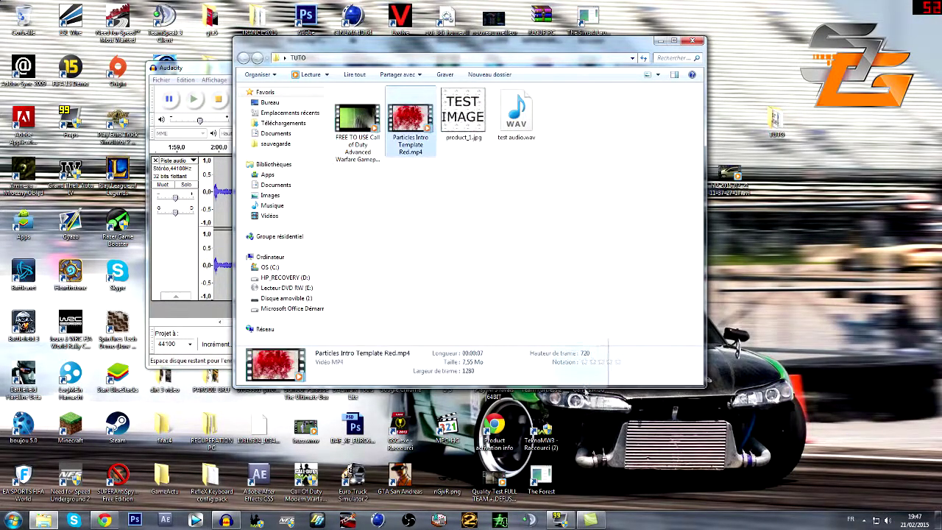
drag(593, 517, 47, 422)
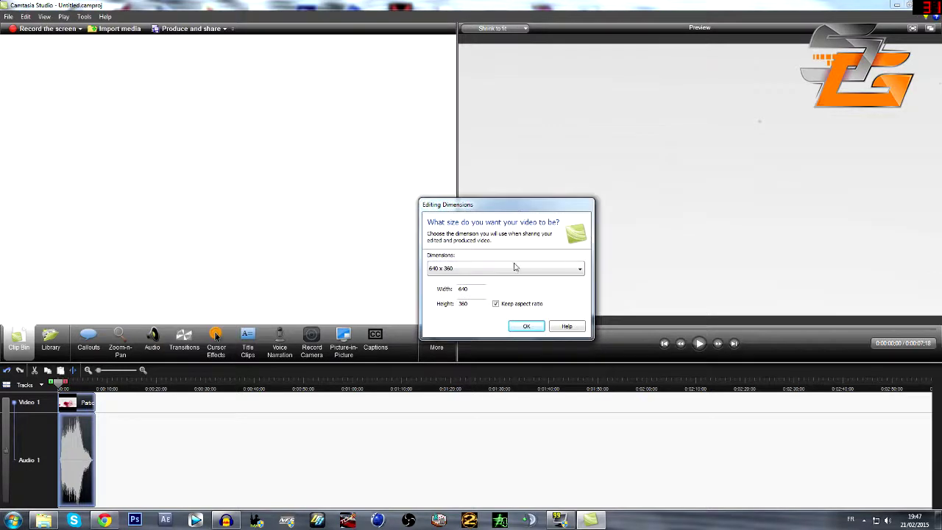
Step: Set the project's editing dimensions to the 1280 x 720 YouTube & HD preset
click(513, 270)
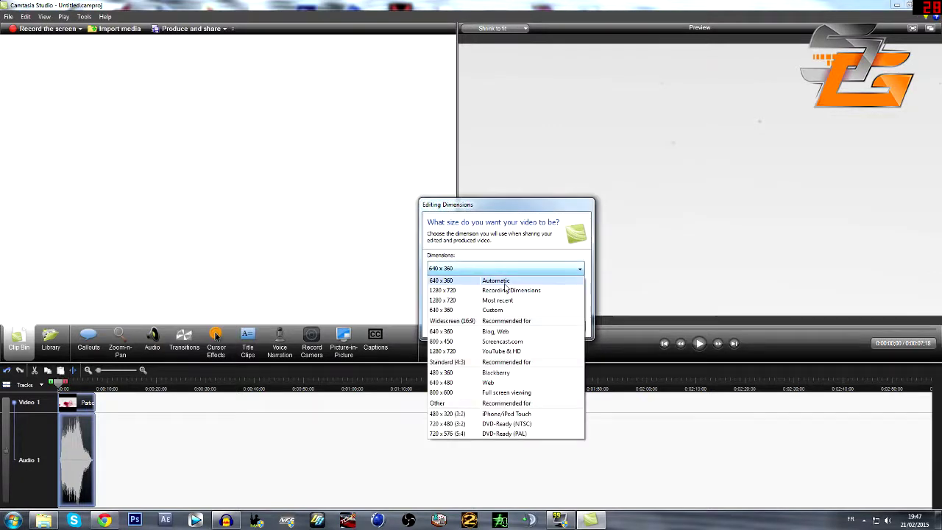
click(521, 357)
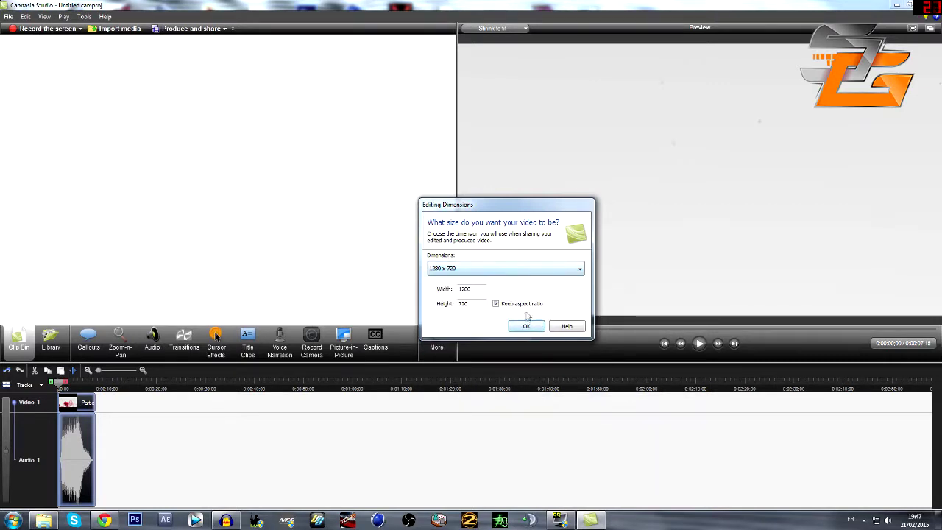
click(527, 326)
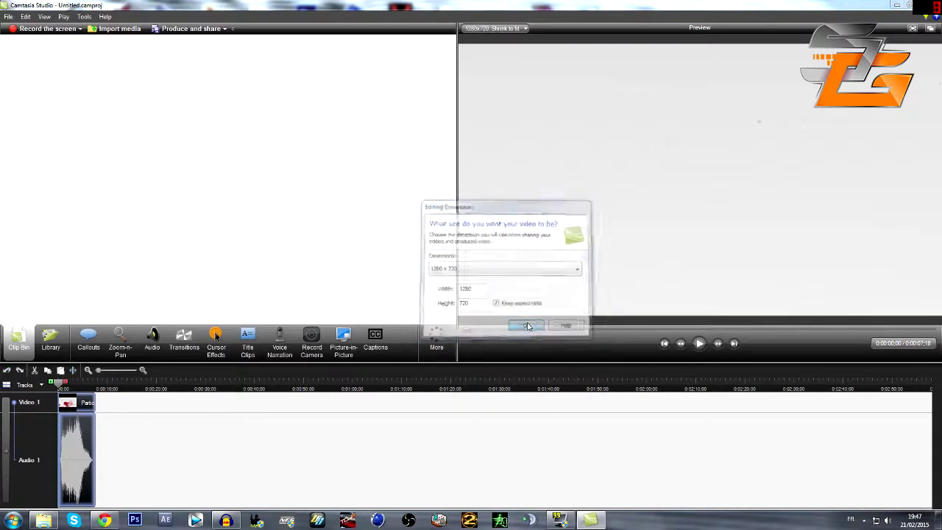
Step: Play the intro through and add the Call of Duty Advanced Warfare gameplay clip from the TUTO folder directly after it on Video 1
click(699, 344)
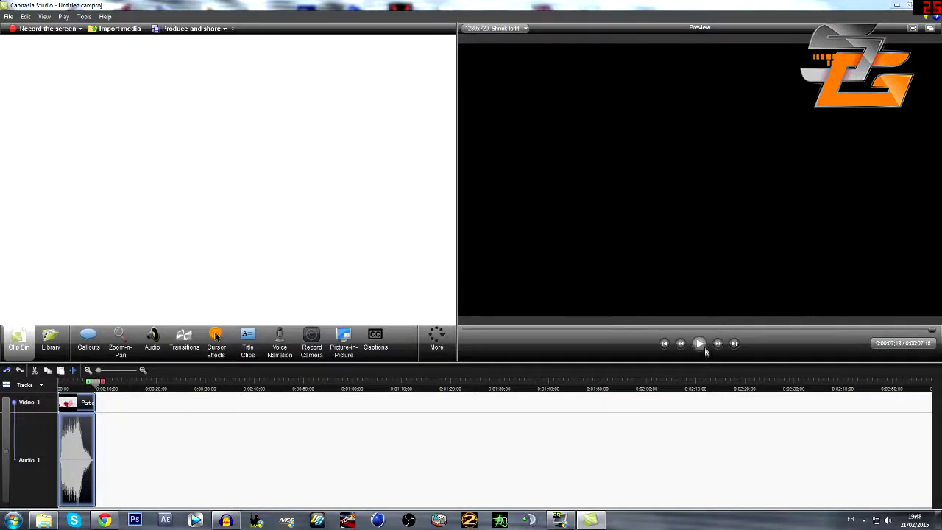
click(900, 5)
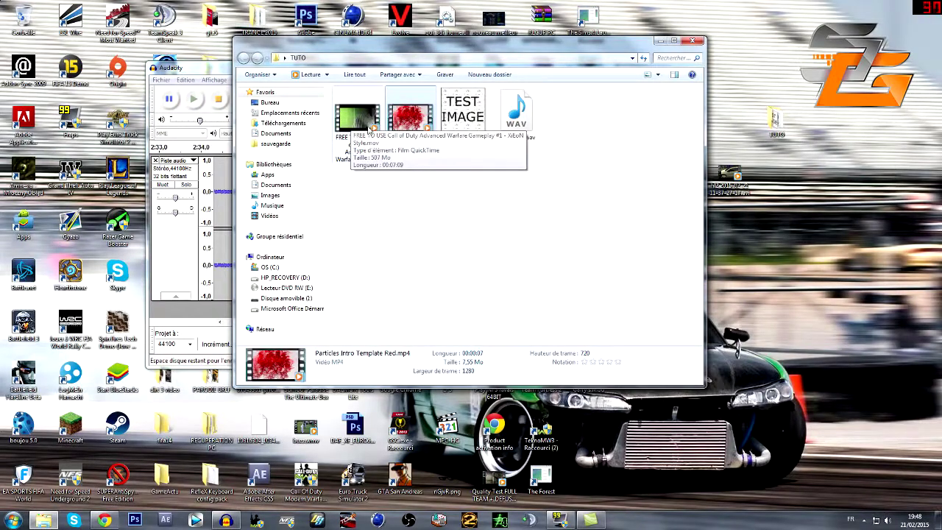
drag(368, 131, 95, 405)
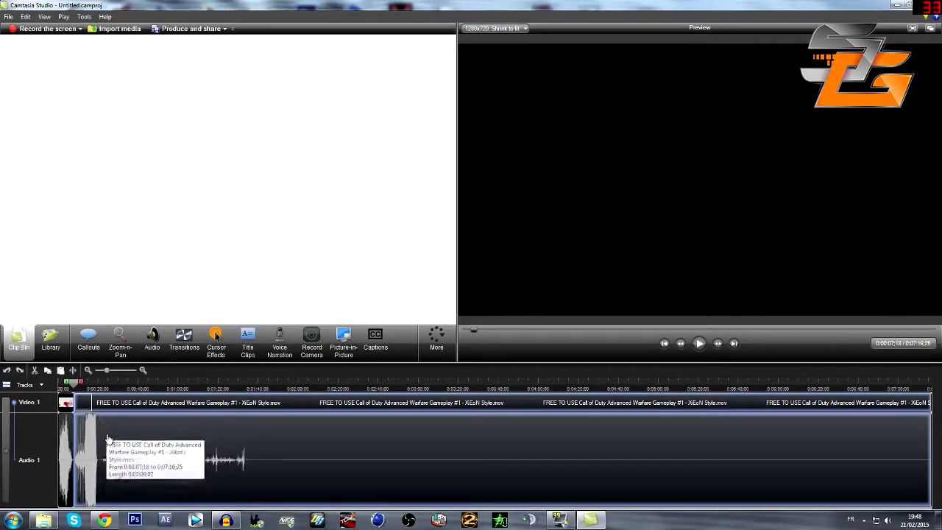
Step: Split the gameplay clip at 0:00:20;25 and delete its opening portion before the cut
drag(93, 390, 103, 393)
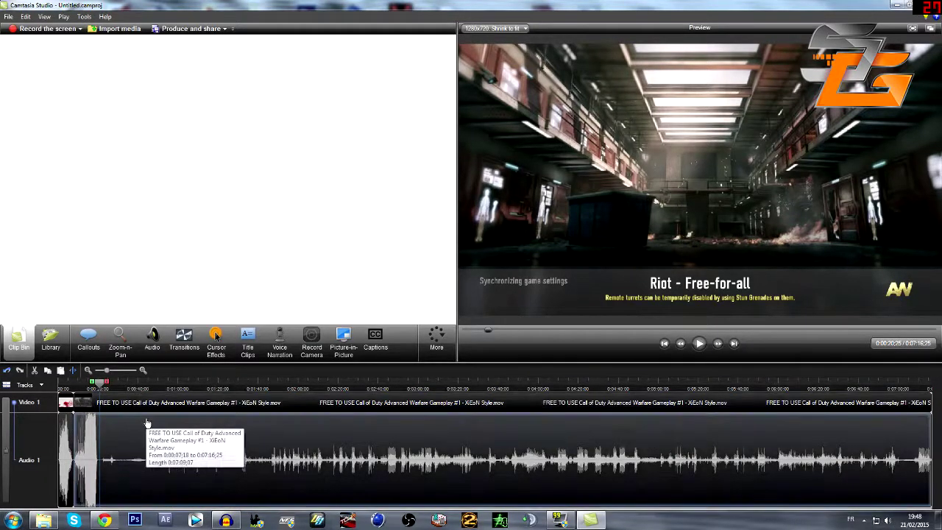
key(s)
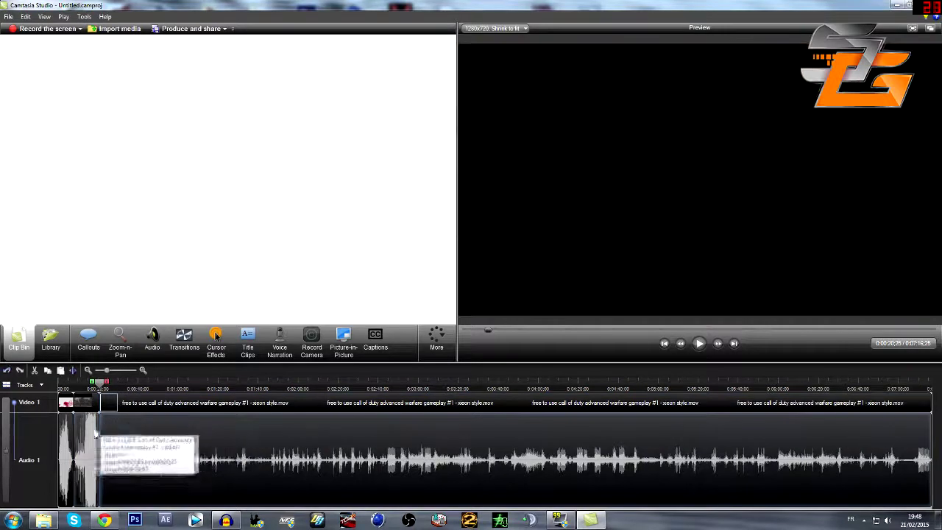
click(89, 435)
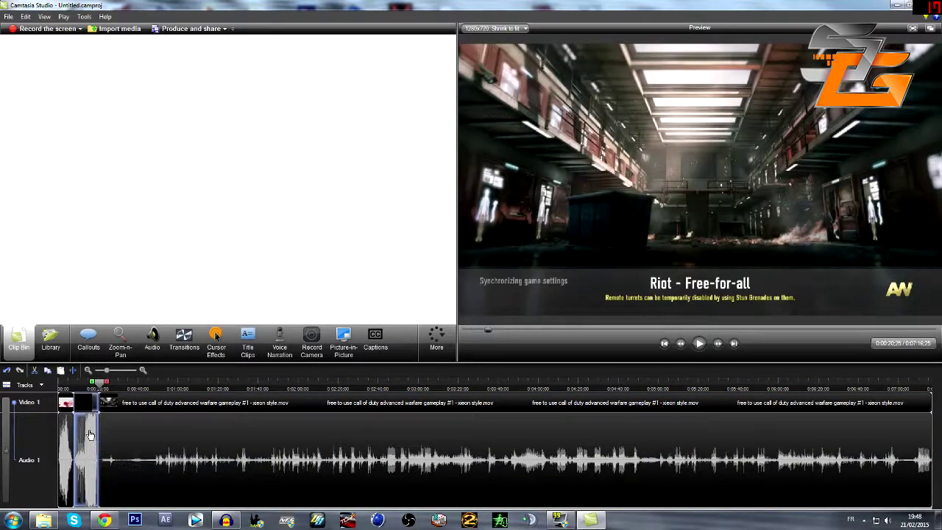
key(Delete)
Step: Apply an audio fade in and fade out to the whole remaining gameplay clip
click(68, 403)
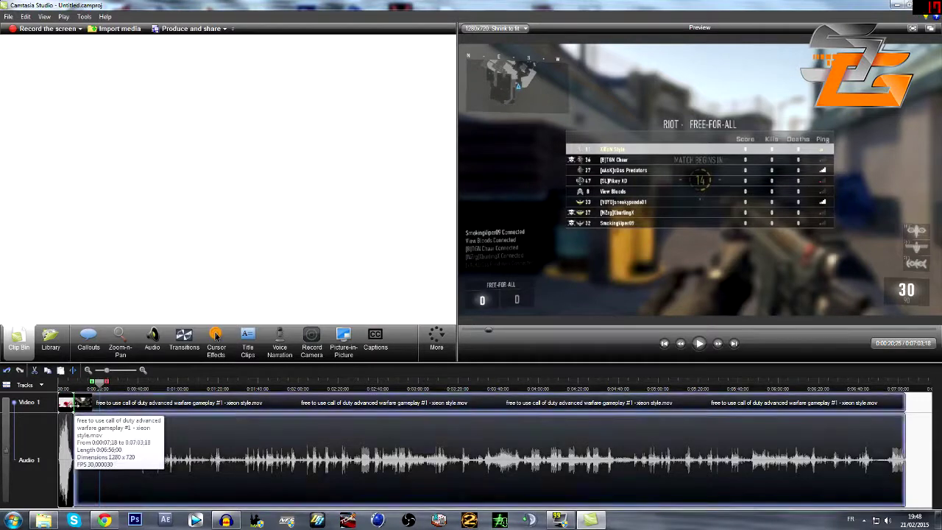
click(72, 383)
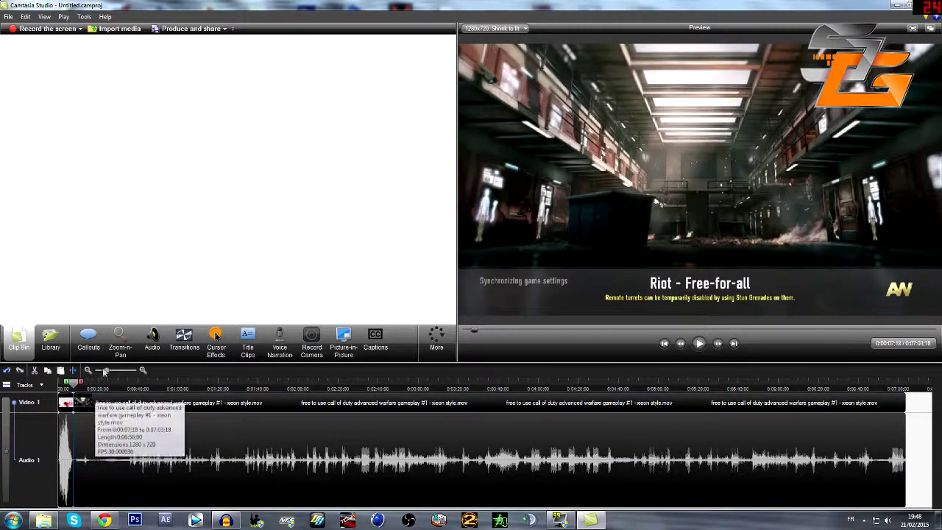
click(155, 438)
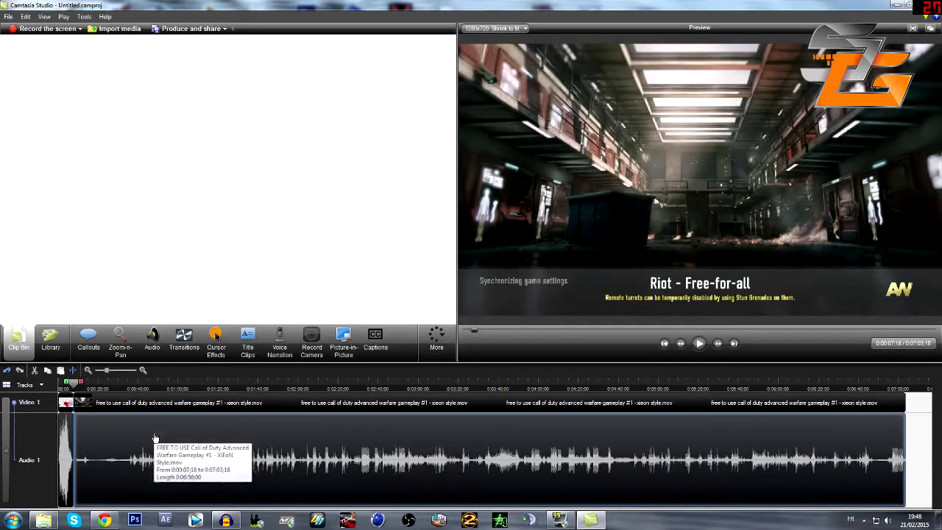
click(156, 439)
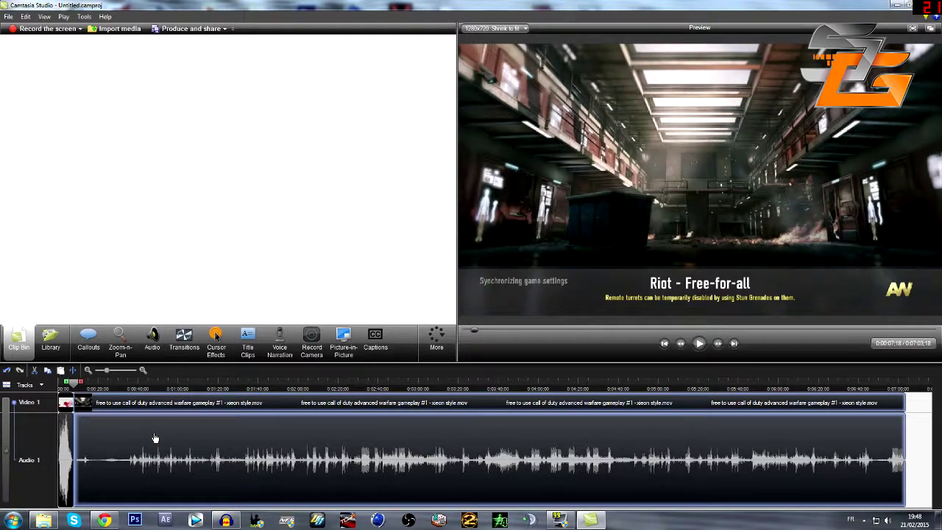
click(154, 345)
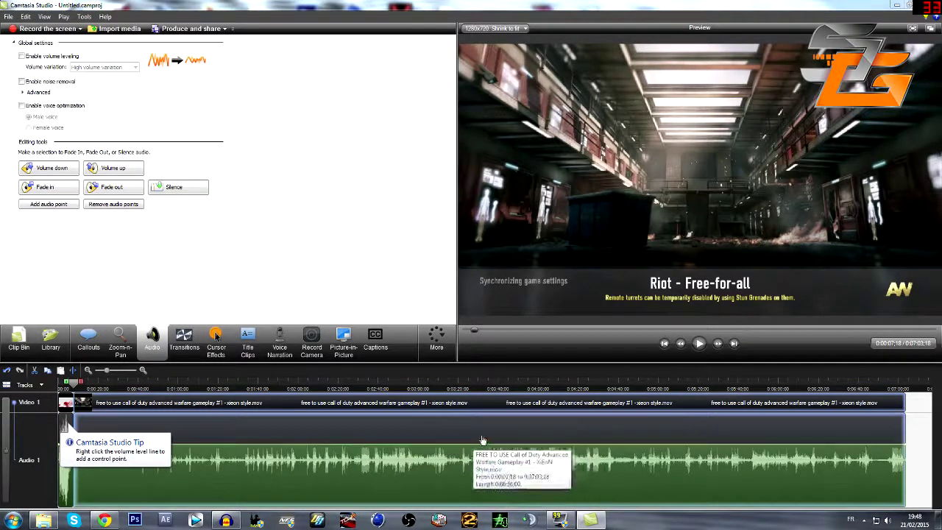
click(73, 187)
click(105, 190)
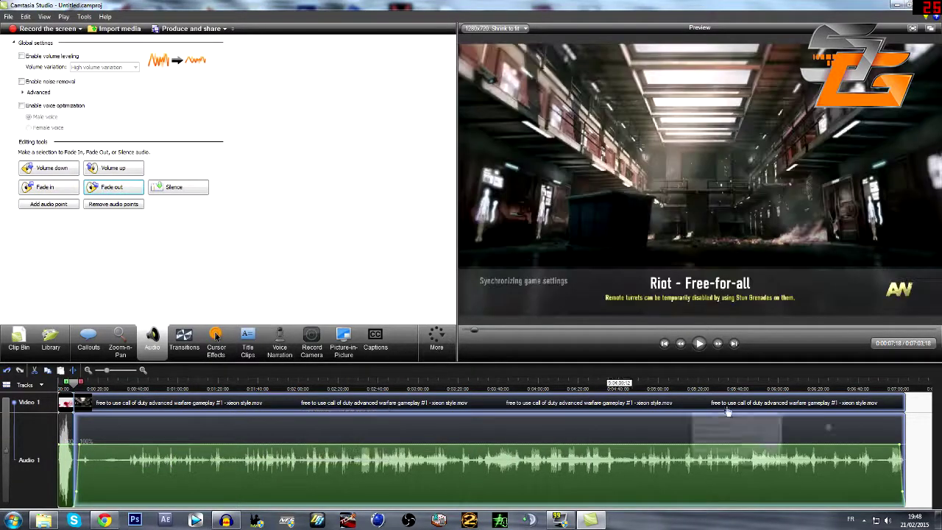
Step: Play back the end and the beginning of the gameplay clip to check its audio fades, returning the playhead to the clip's start
click(896, 387)
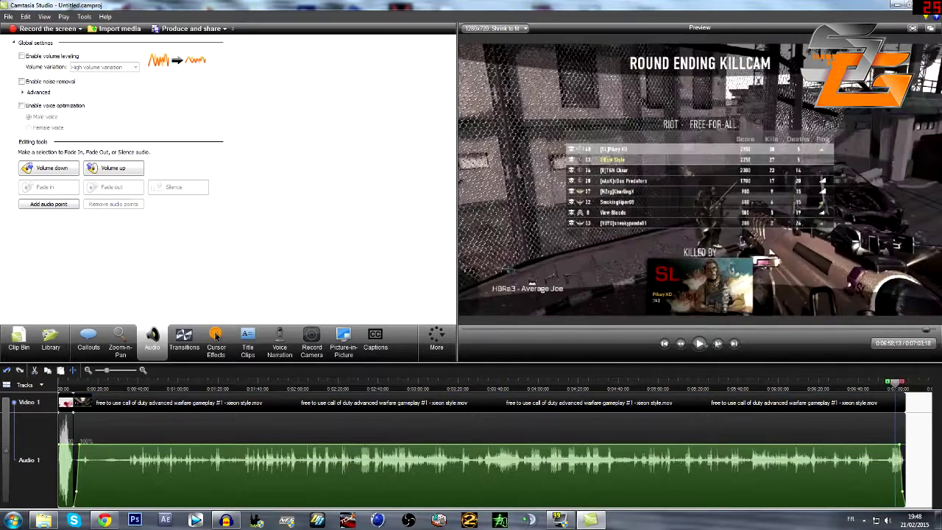
click(700, 343)
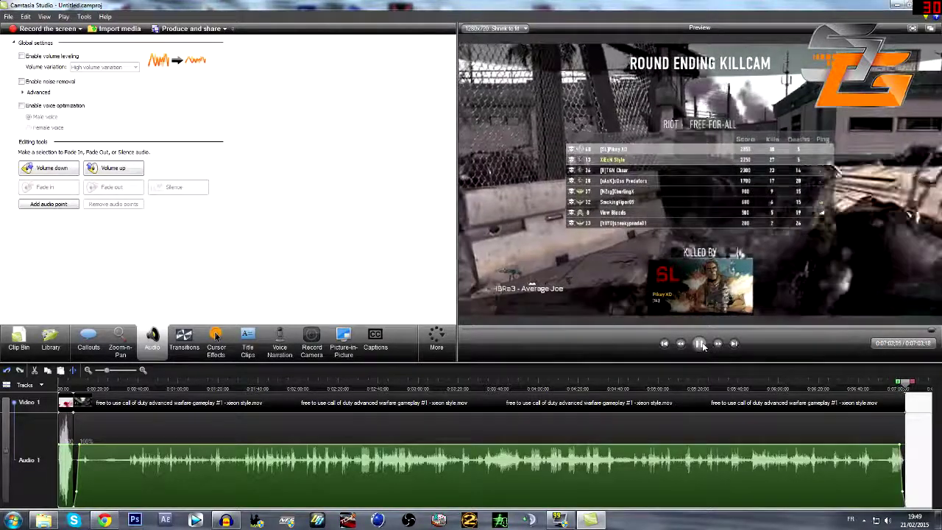
click(664, 343)
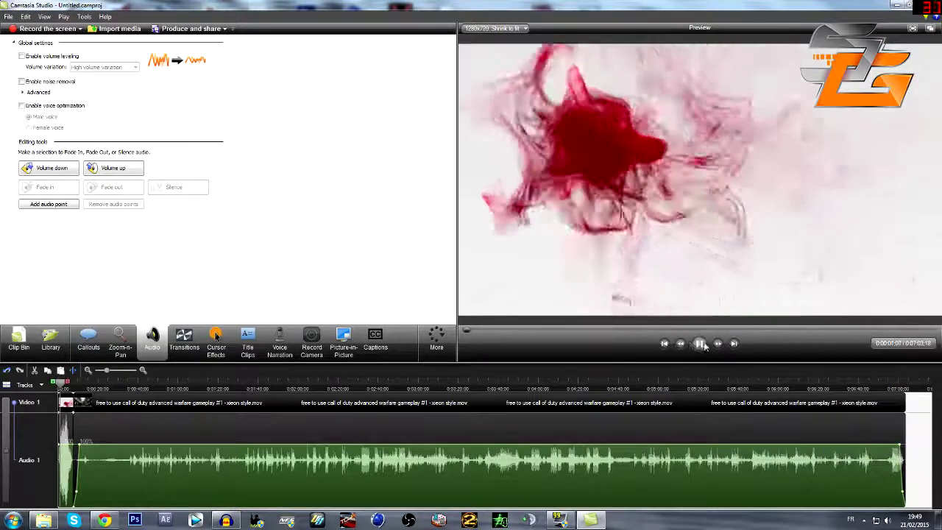
key(space)
click(76, 388)
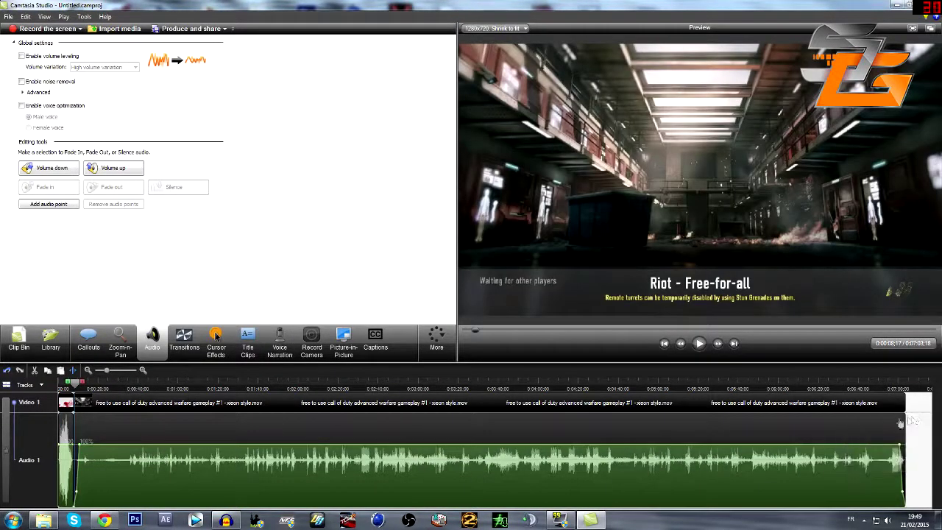
click(700, 344)
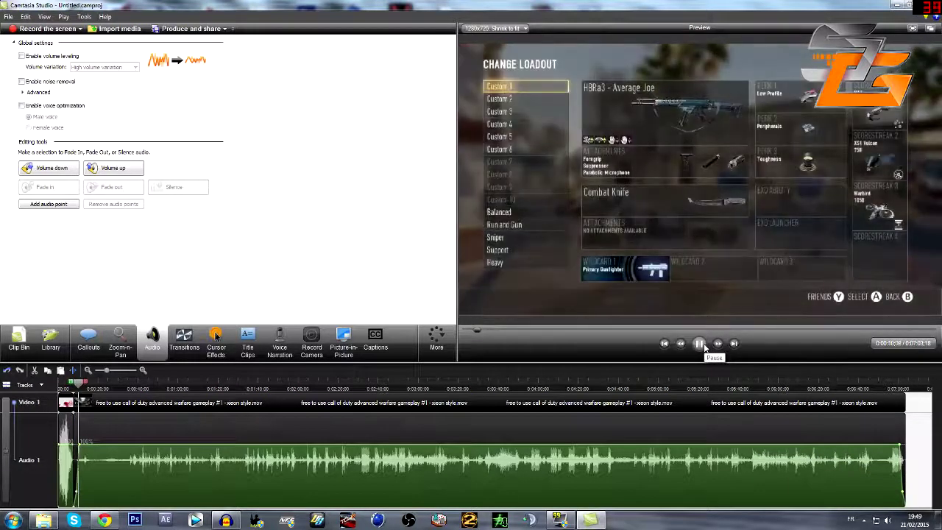
click(700, 344)
drag(80, 388, 74, 388)
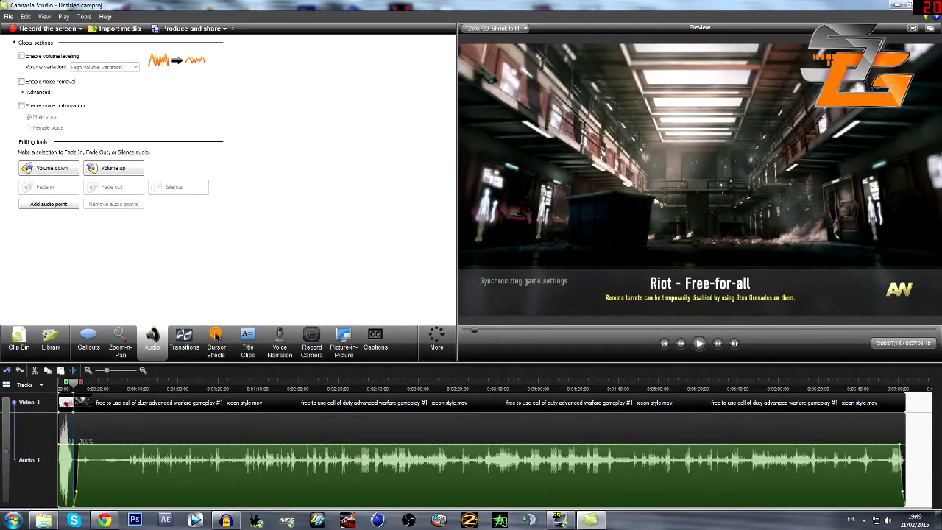
Step: Listen to test audio.wav from the TUTO folder in the media player and close the player
click(898, 7)
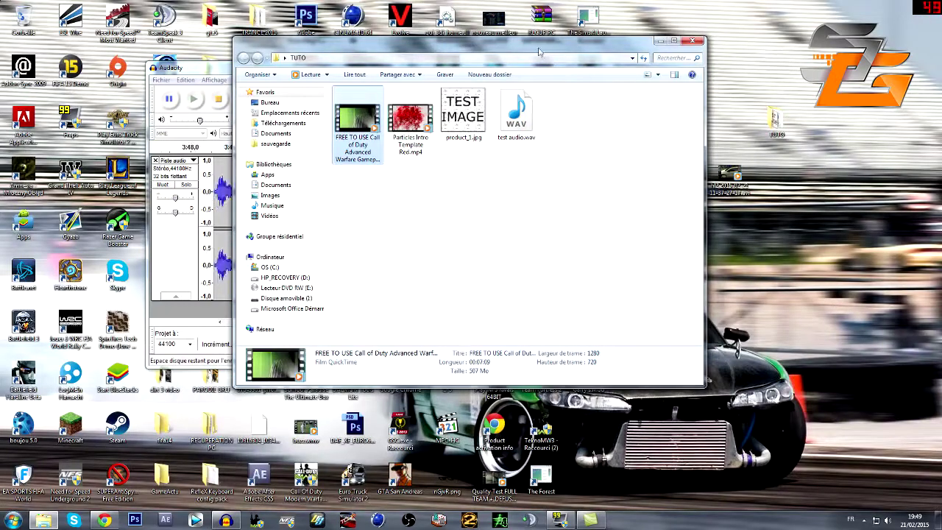
drag(540, 48, 447, 53)
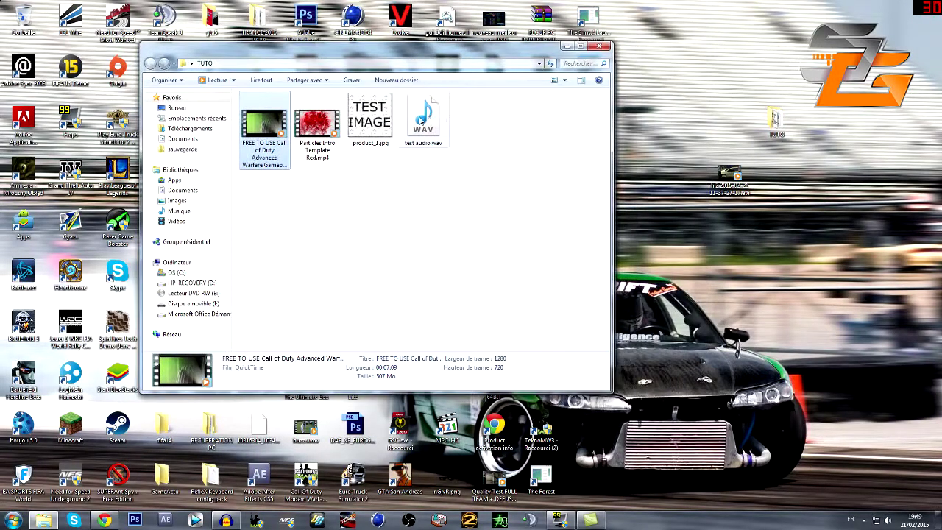
double_click(422, 119)
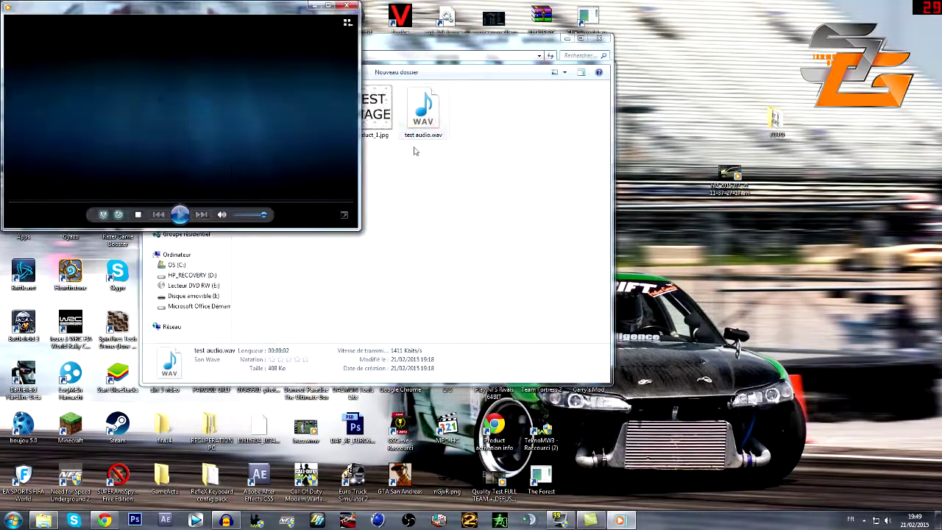
click(345, 6)
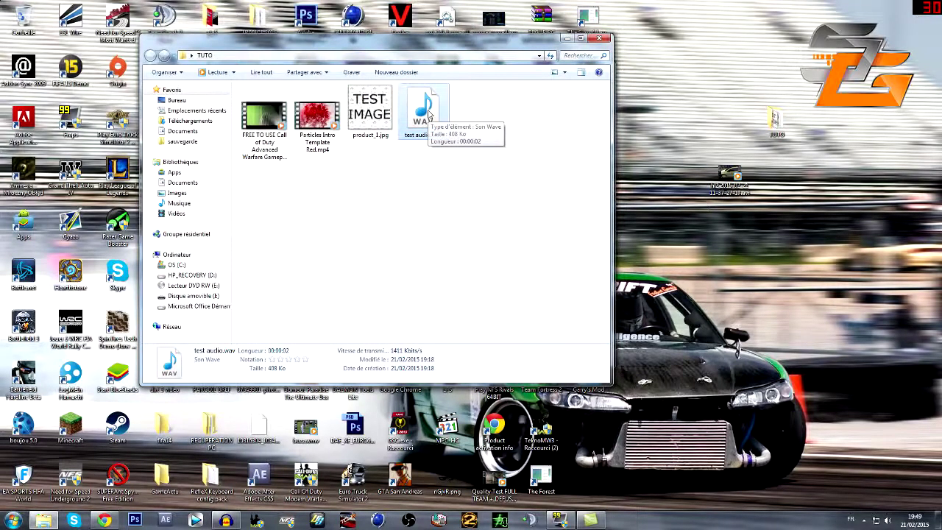
Step: Add test audio.wav to the Audio 2 track and align it with the gameplay clip's start at 0:00:07;18
drag(433, 111, 75, 474)
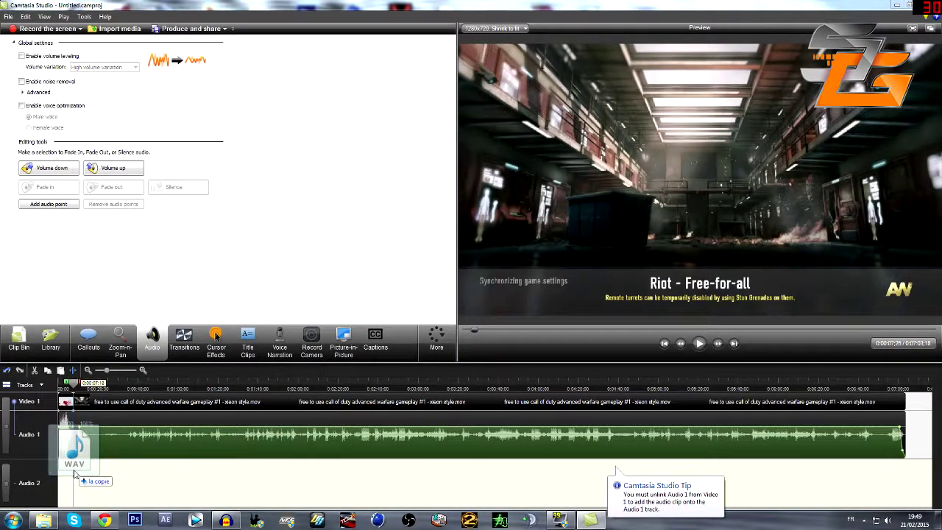
drag(74, 474, 73, 475)
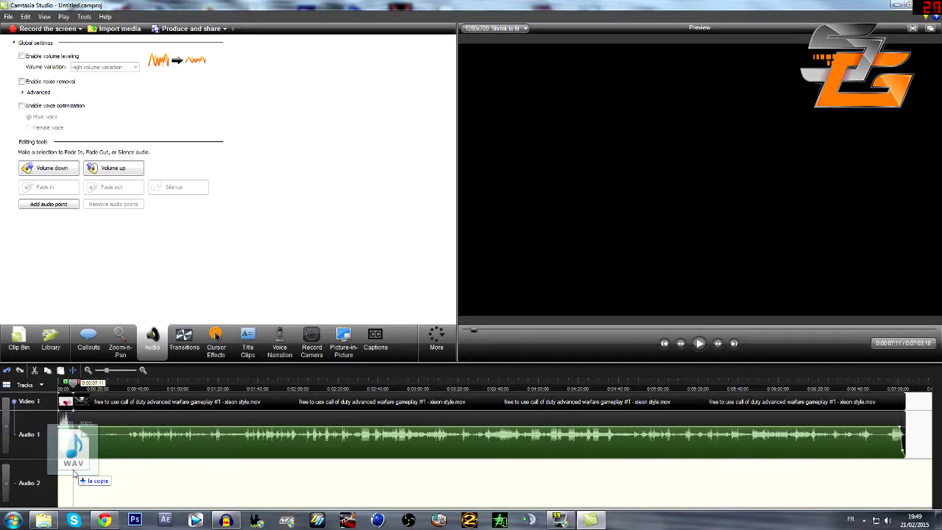
drag(74, 475, 74, 478)
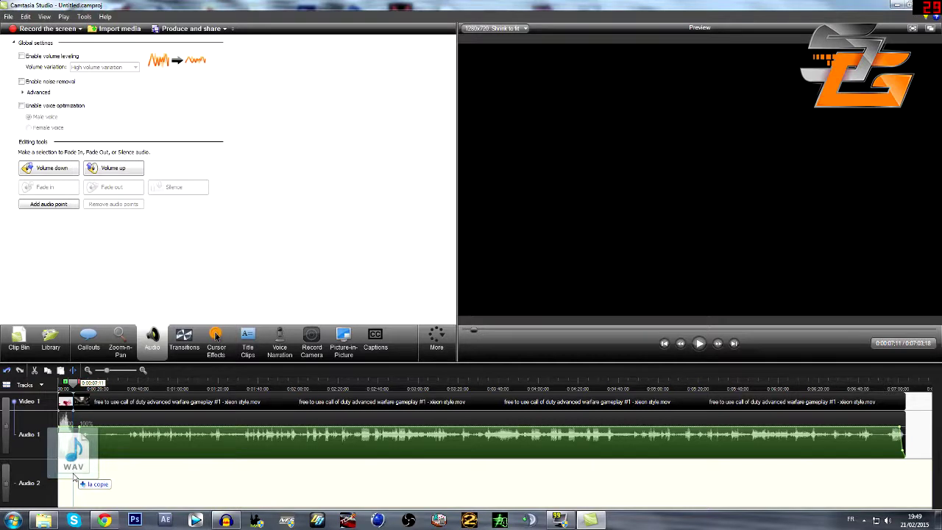
drag(73, 479, 73, 478)
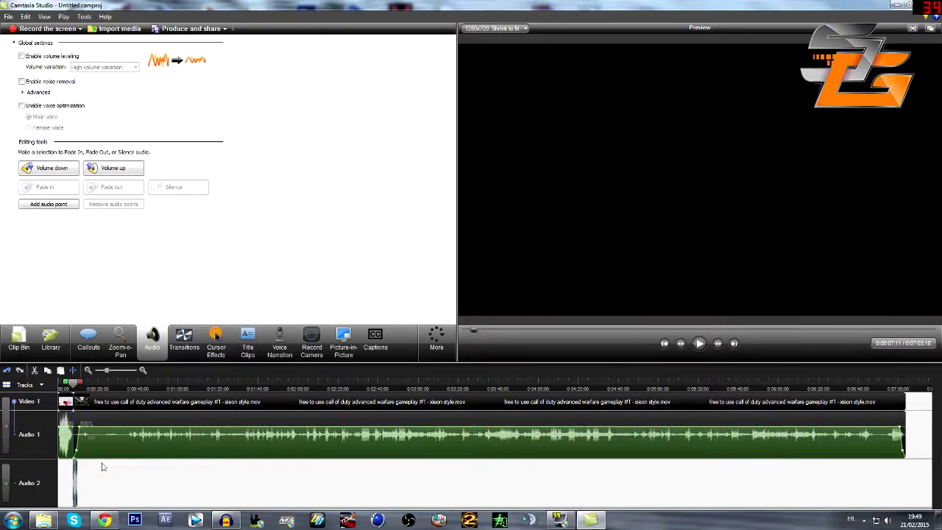
drag(107, 370, 120, 370)
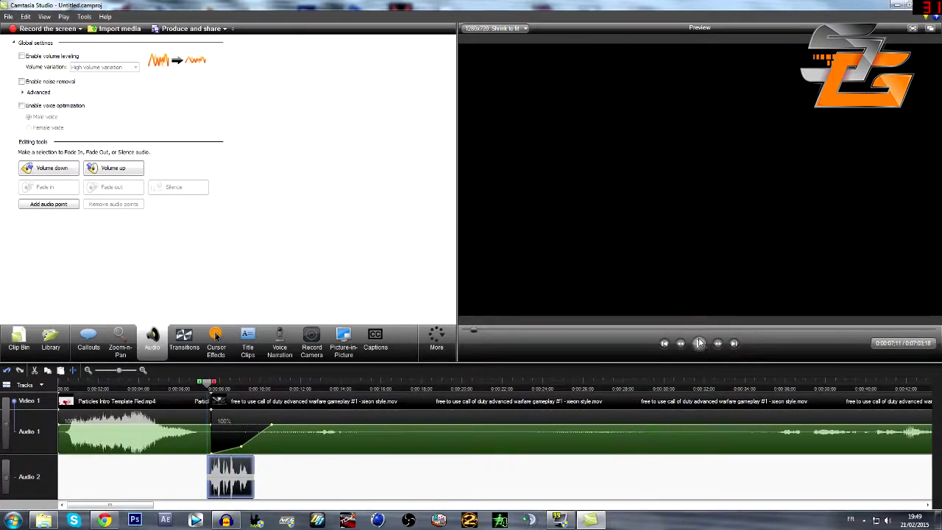
click(229, 471)
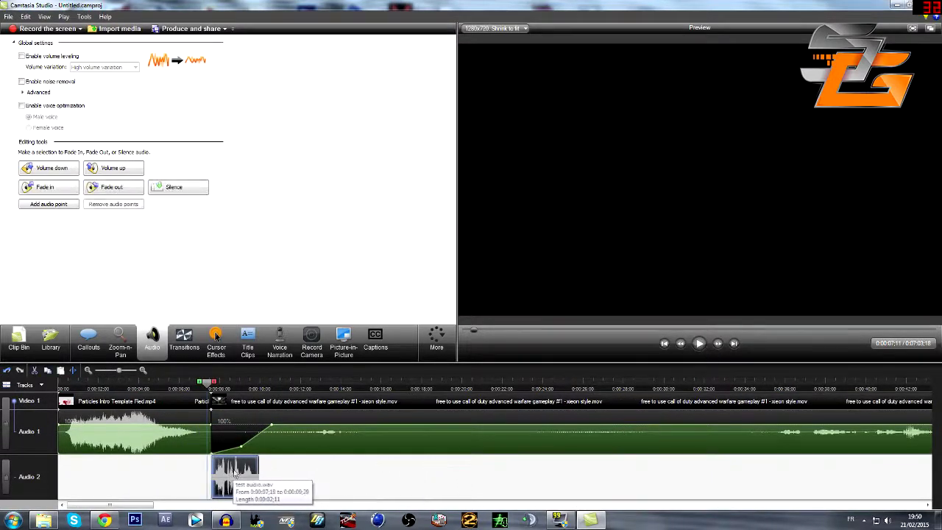
Step: Play back the video from the gameplay clip's start to check the voice audio against the gameplay sound
drag(232, 473, 234, 474)
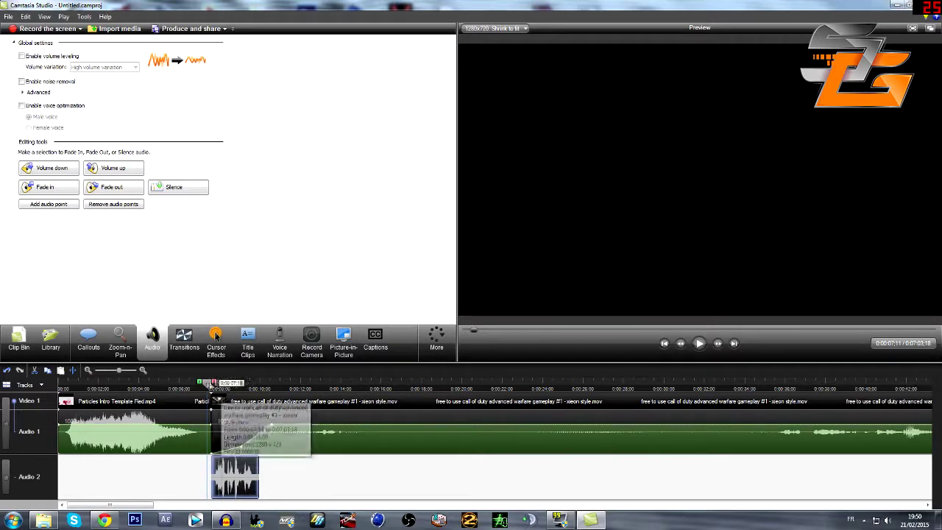
click(210, 388)
click(700, 344)
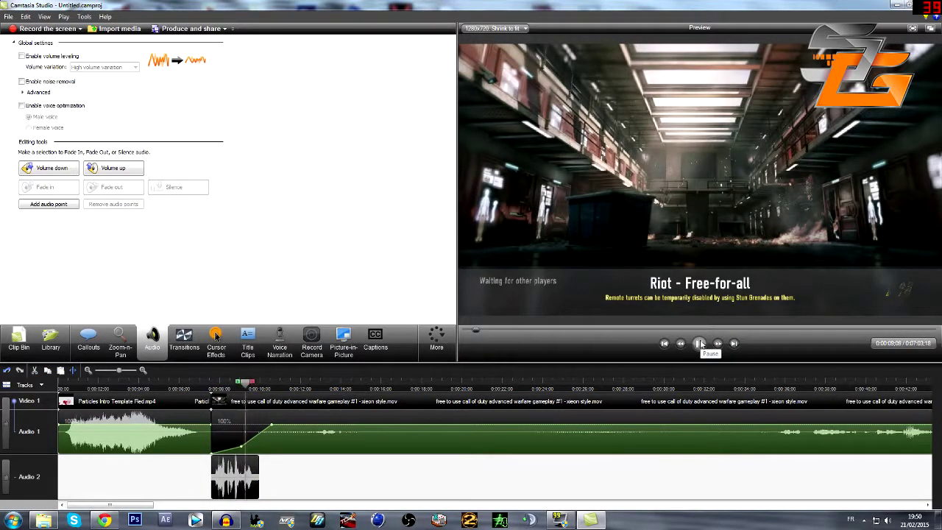
click(700, 344)
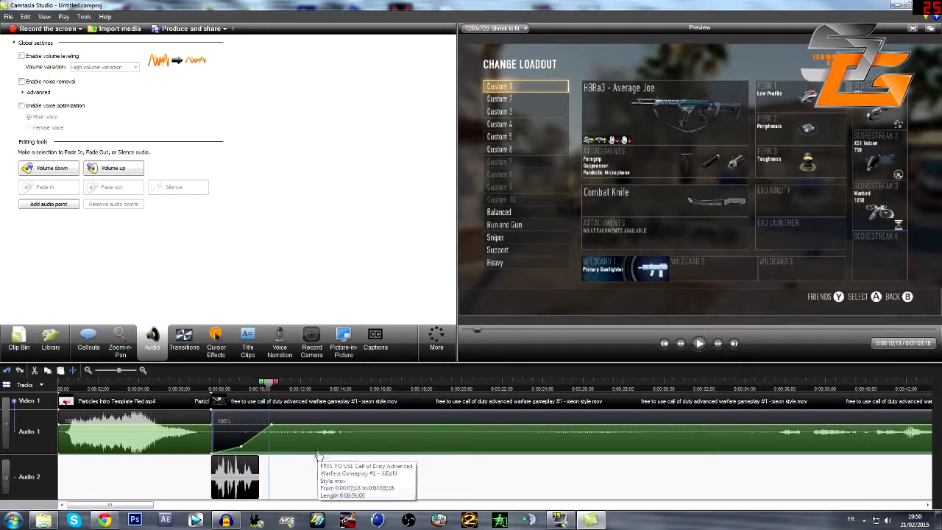
Step: Adjust the volume lines of the gameplay audio on Audio 1 and the test audio.wav clip on Audio 2
click(230, 477)
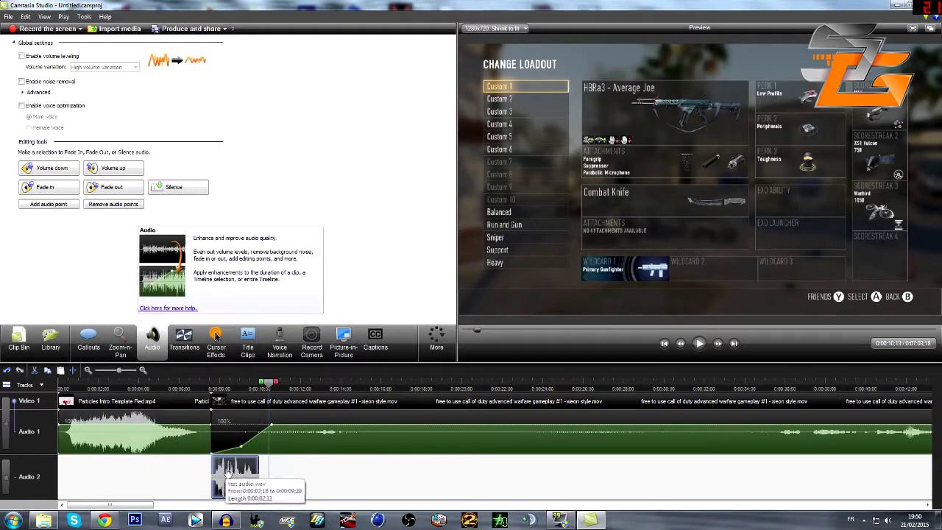
drag(300, 435, 297, 424)
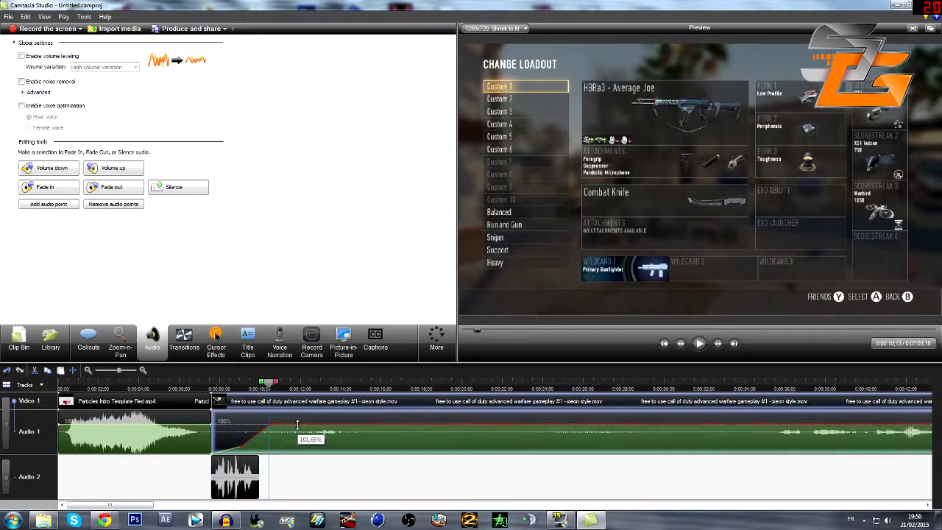
click(215, 482)
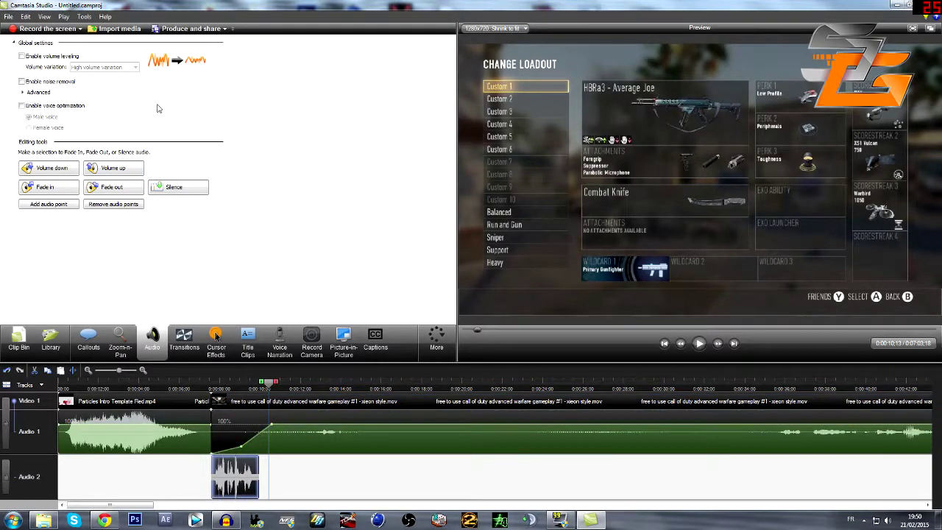
click(211, 473)
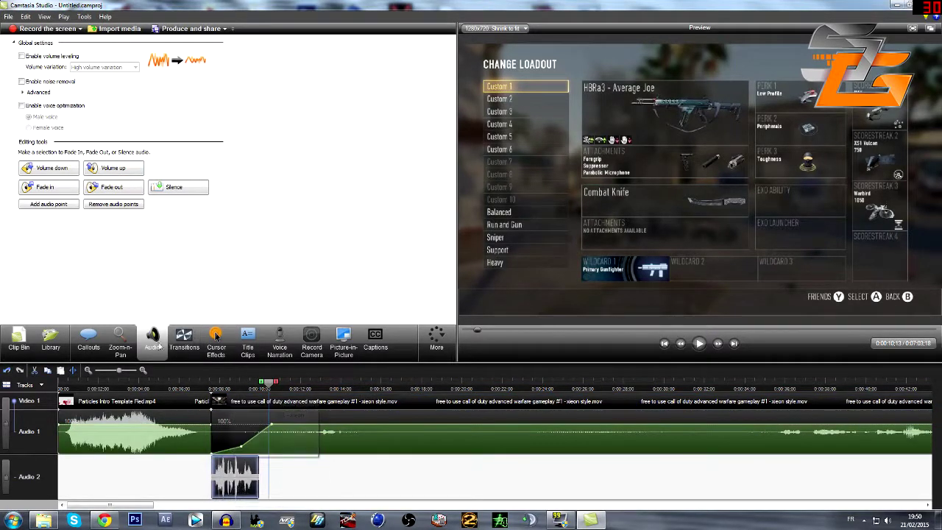
click(184, 342)
click(152, 345)
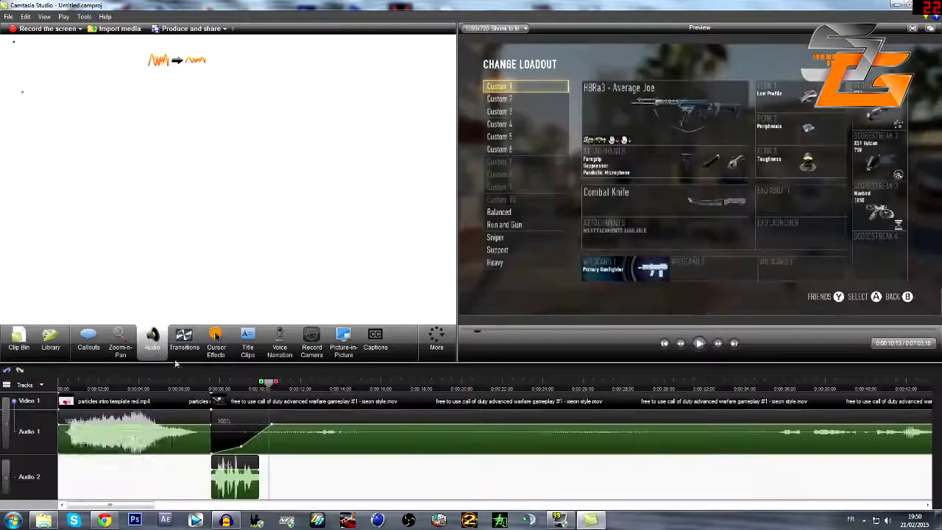
click(237, 469)
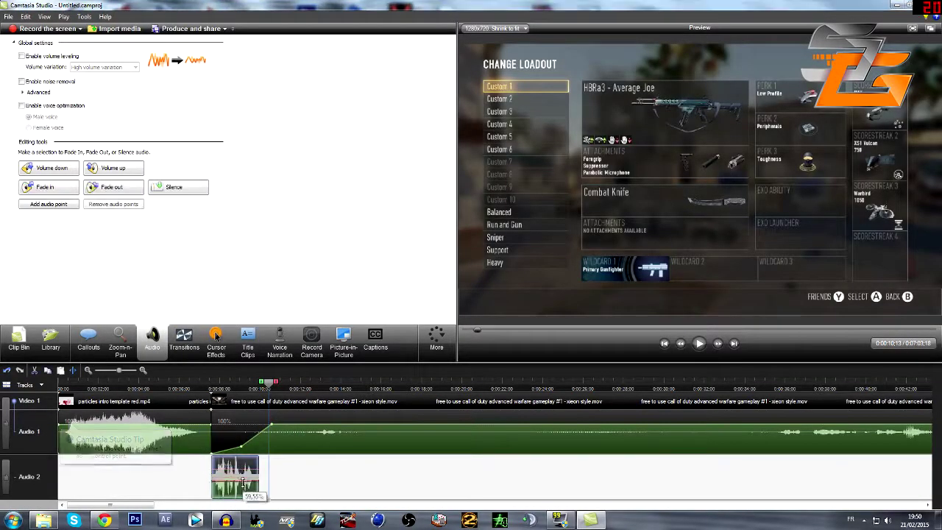
drag(237, 464, 241, 471)
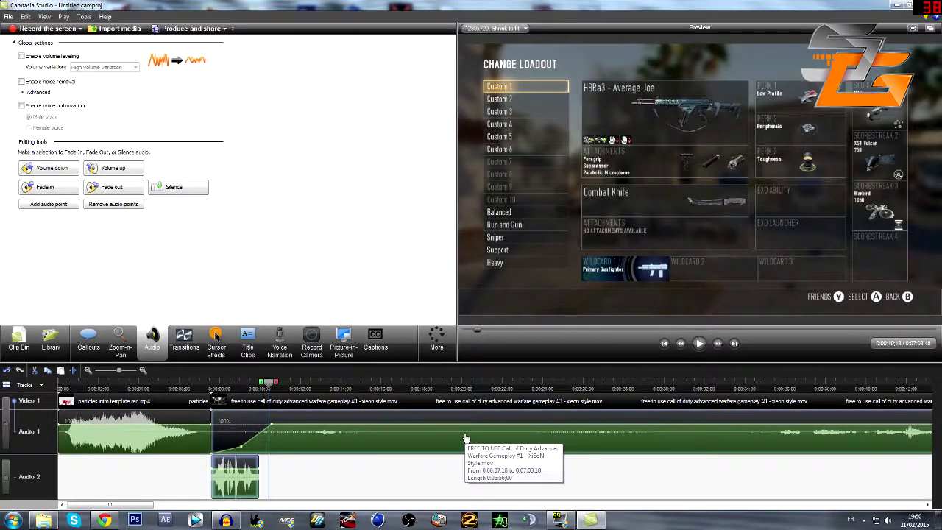
Step: Bring the whole timeline into view and check the TUTO folder for the test image file
scroll(465, 439, down, 2)
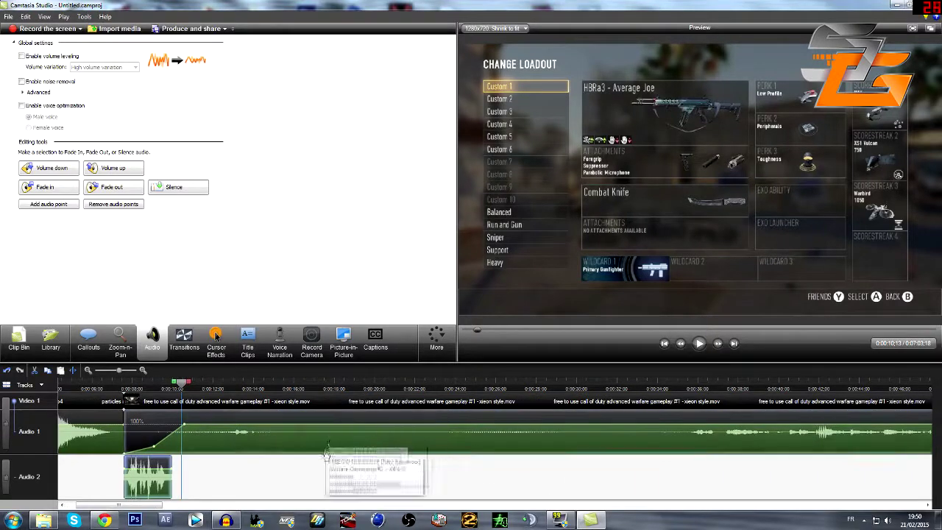
drag(125, 370, 104, 369)
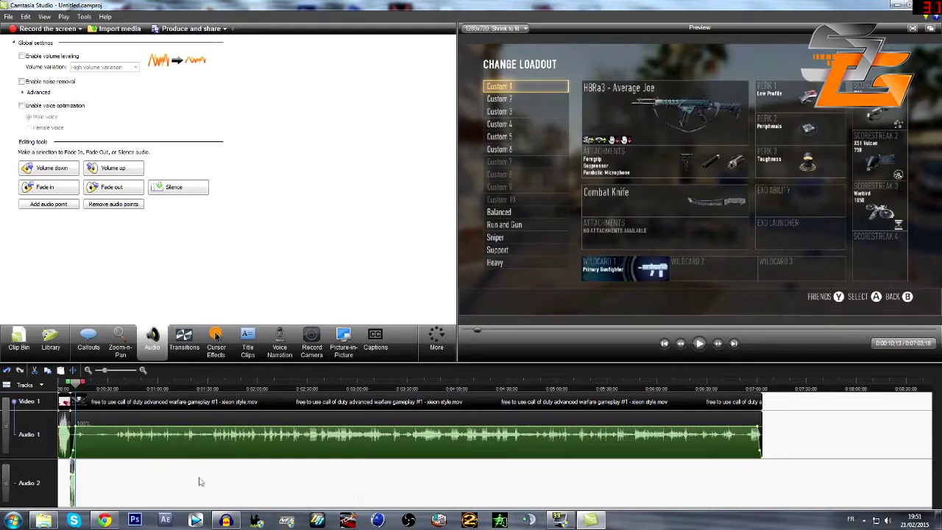
mouse_move(45, 521)
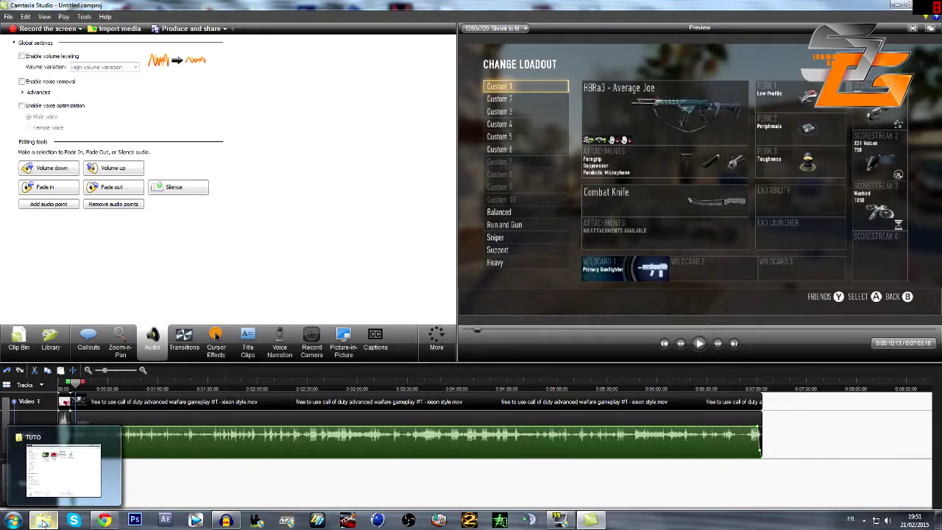
click(45, 521)
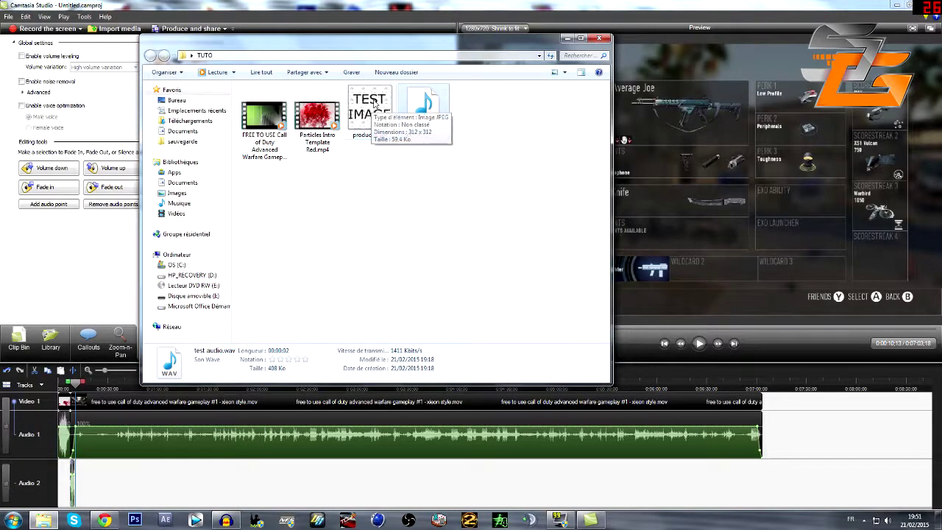
click(567, 39)
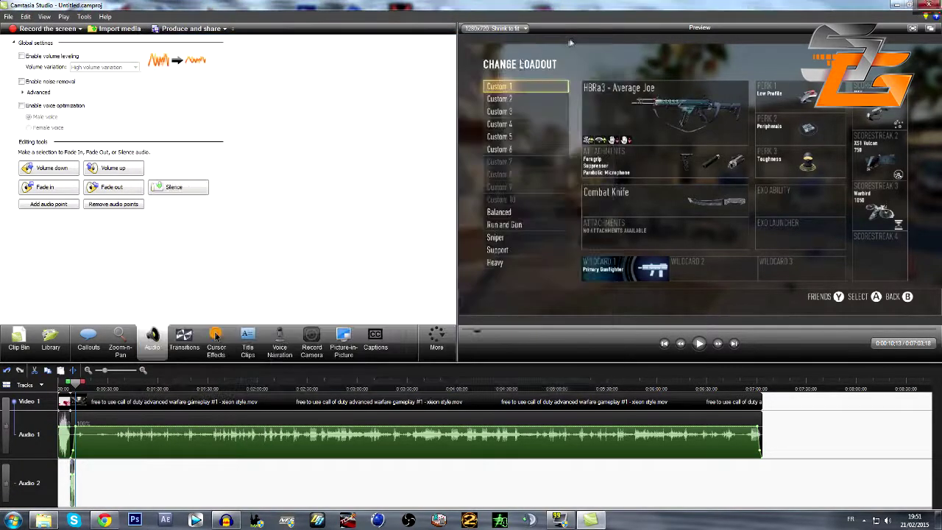
Step: Add product_1.jpg to the PIP track from 0:00:07;11 to 0:07:02;09, with the PIP preview on top of the video track
click(345, 344)
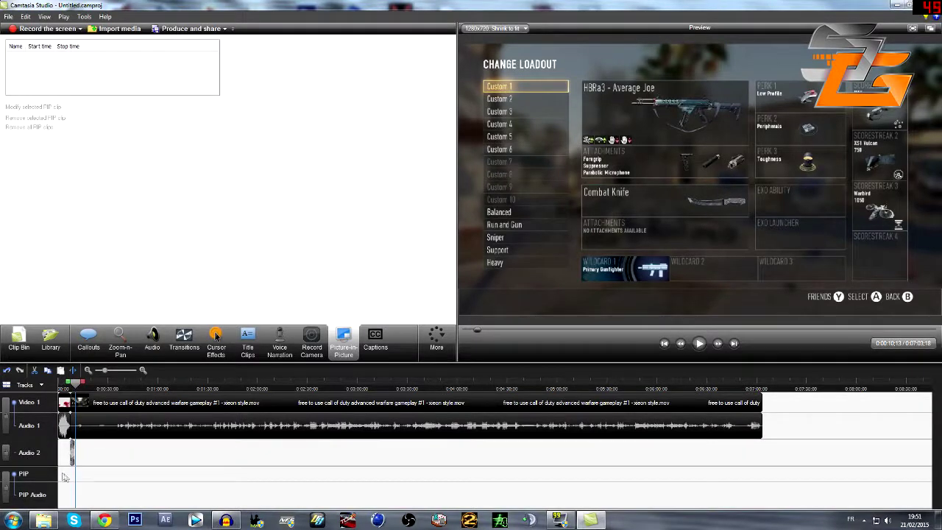
click(44, 520)
drag(372, 107, 71, 485)
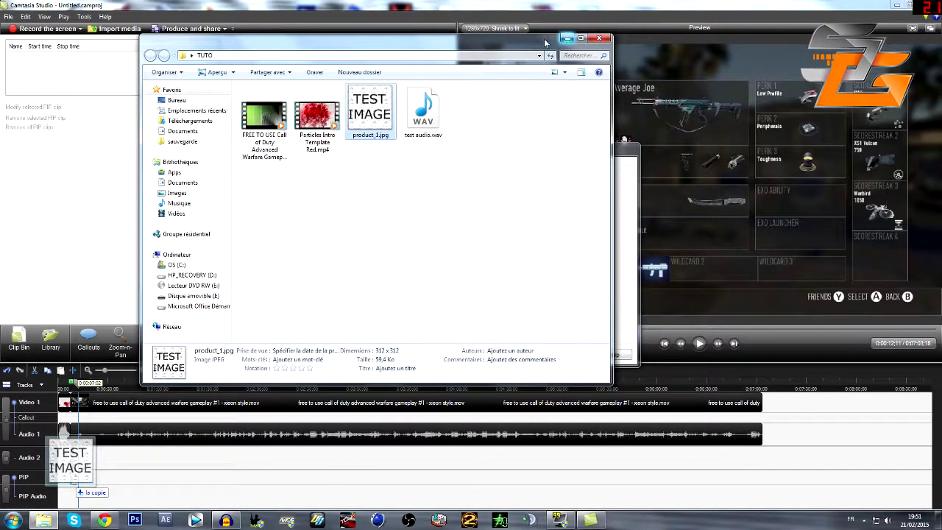
click(630, 179)
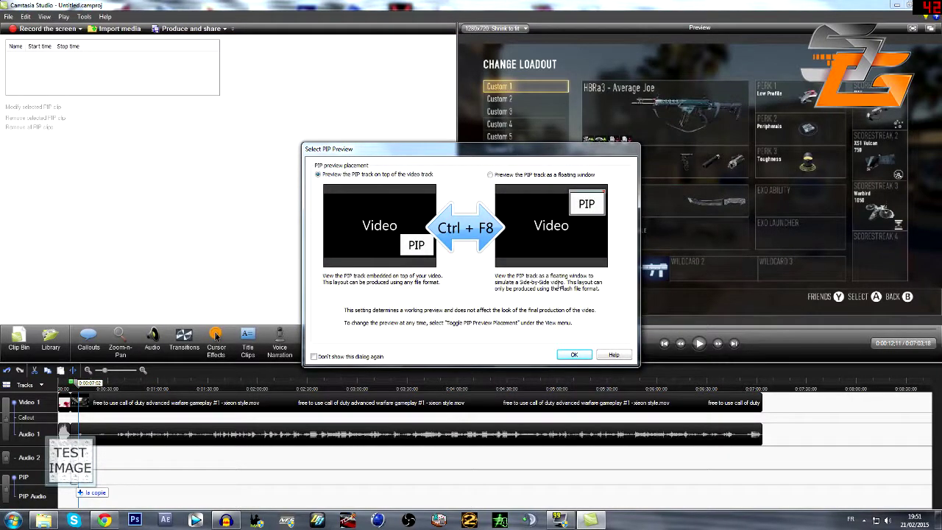
click(574, 355)
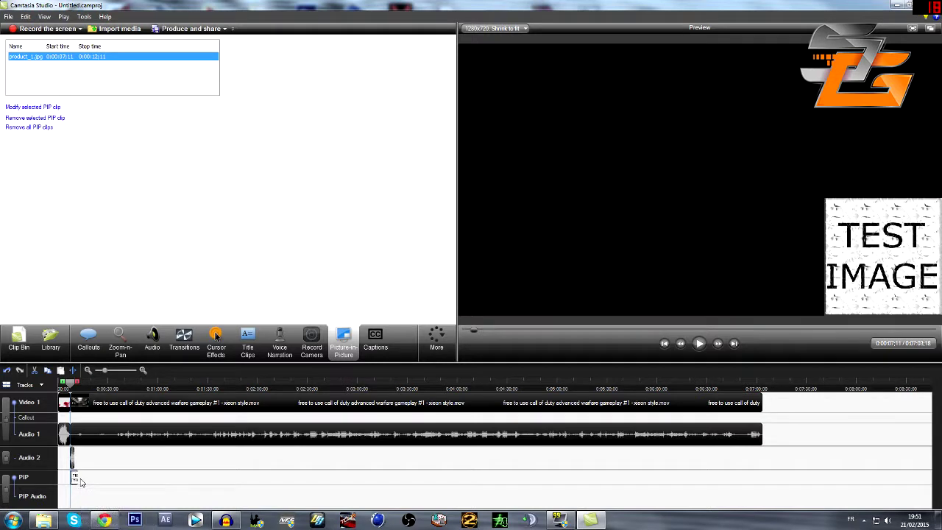
drag(83, 478, 759, 482)
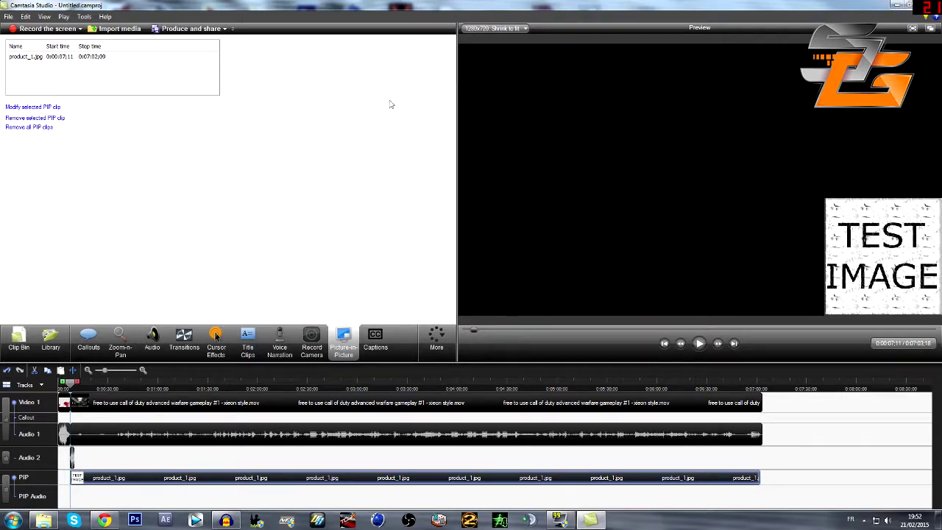
Step: Move the product_1.jpg overlay to X 0, Y 0 in the video frame, shrink it proportionally, and return to the PIP manager
click(33, 107)
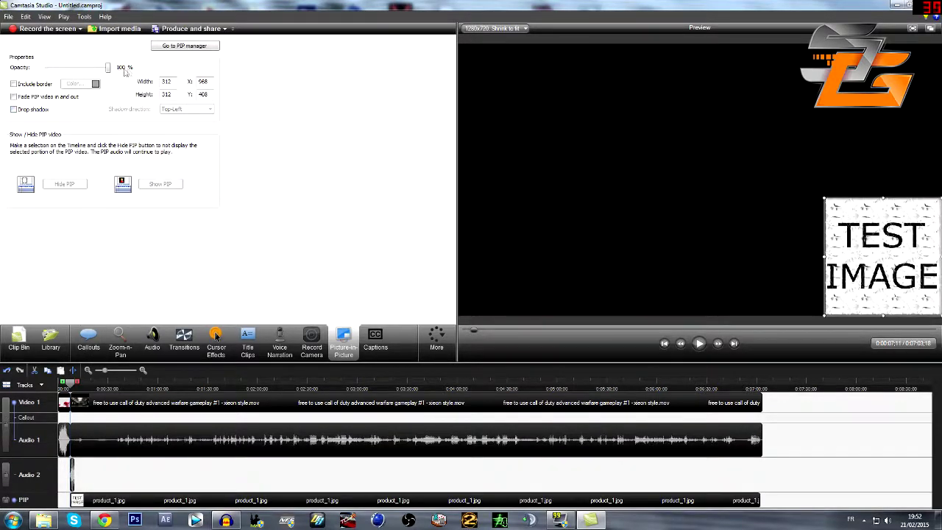
drag(894, 262, 521, 107)
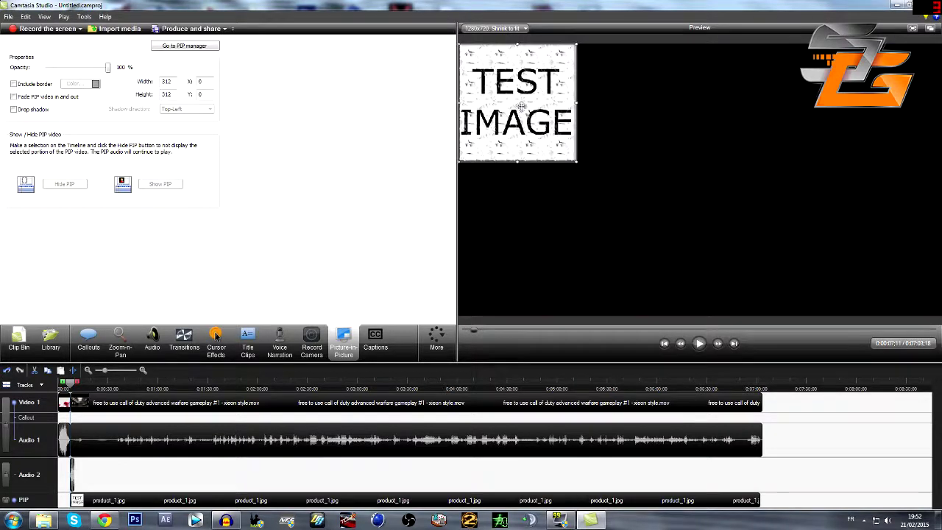
drag(579, 165, 556, 141)
drag(99, 386, 94, 374)
click(185, 47)
Step: Play and preview several points along the gameplay clip to check the image overlay throughout
click(101, 386)
click(702, 350)
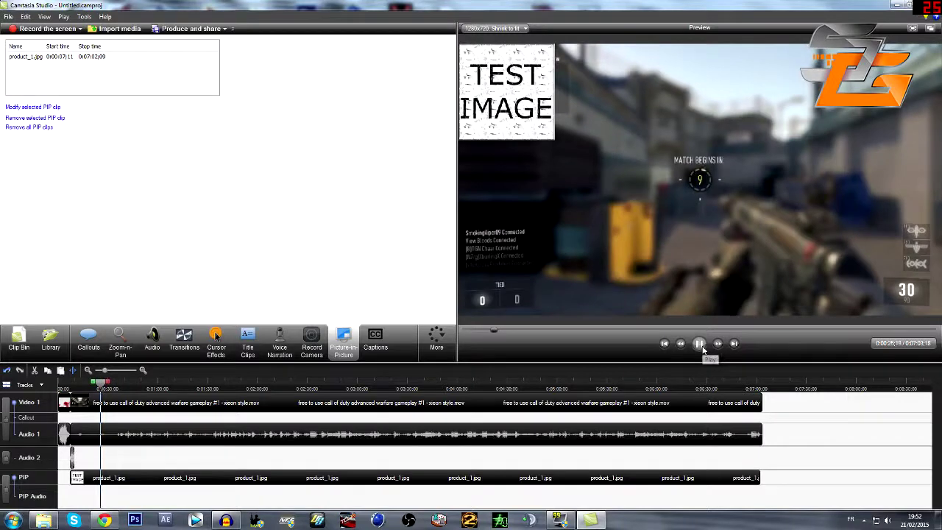
mouse_move(337, 383)
mouse_down()
mouse_move(358, 384)
mouse_move(349, 384)
mouse_up()
click(700, 343)
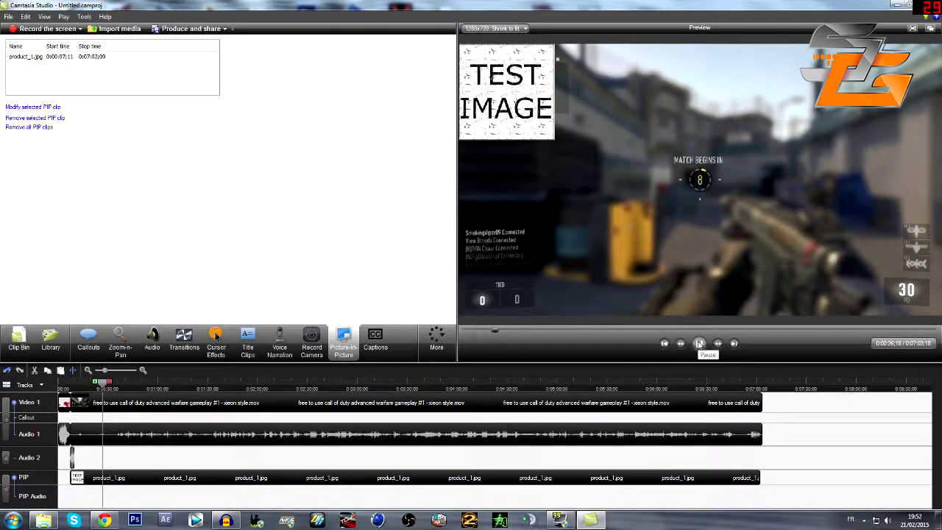
click(699, 343)
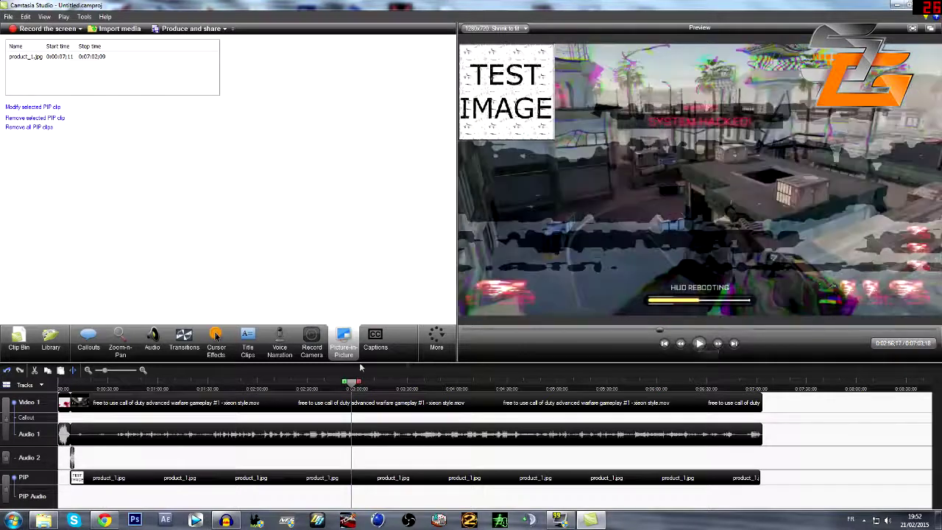
click(72, 384)
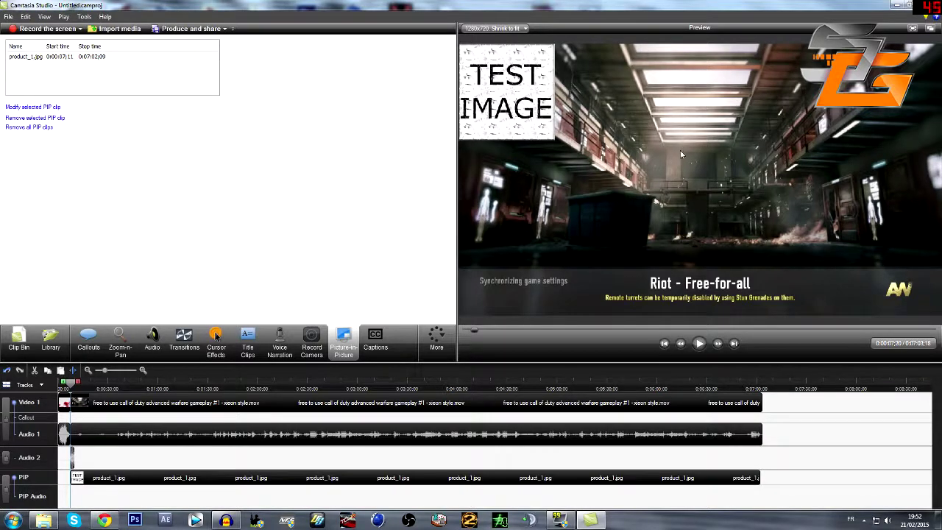
click(318, 383)
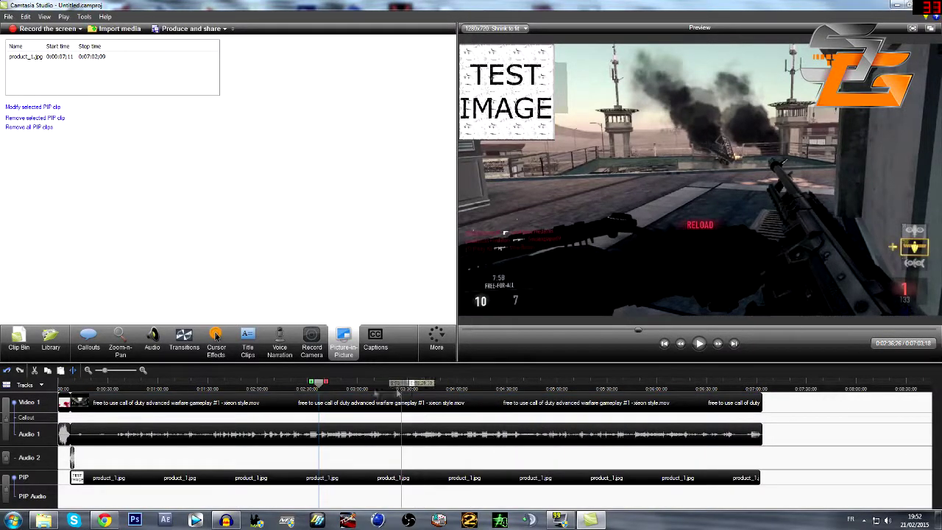
drag(313, 391, 652, 385)
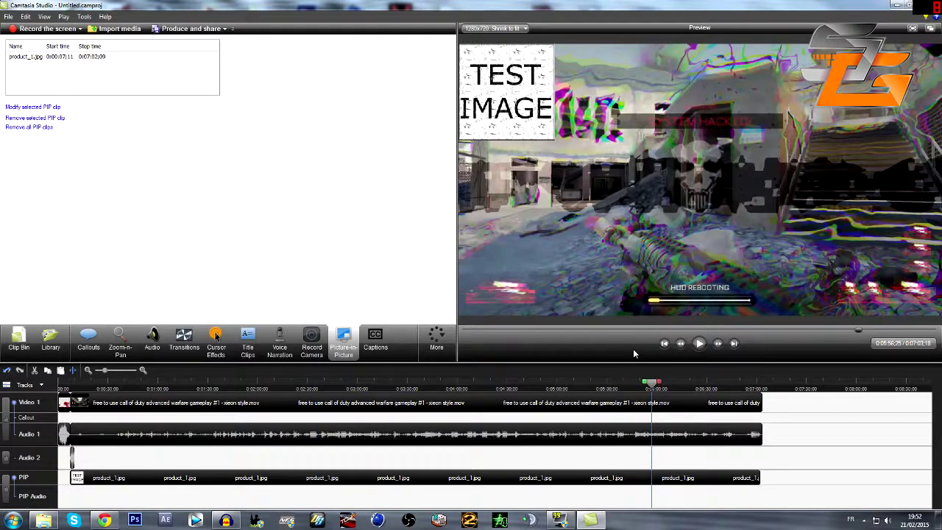
Step: Look over the Callouts, Title Clips, Voice Narration and Record Camera tools with the gameplay clip selected
click(703, 404)
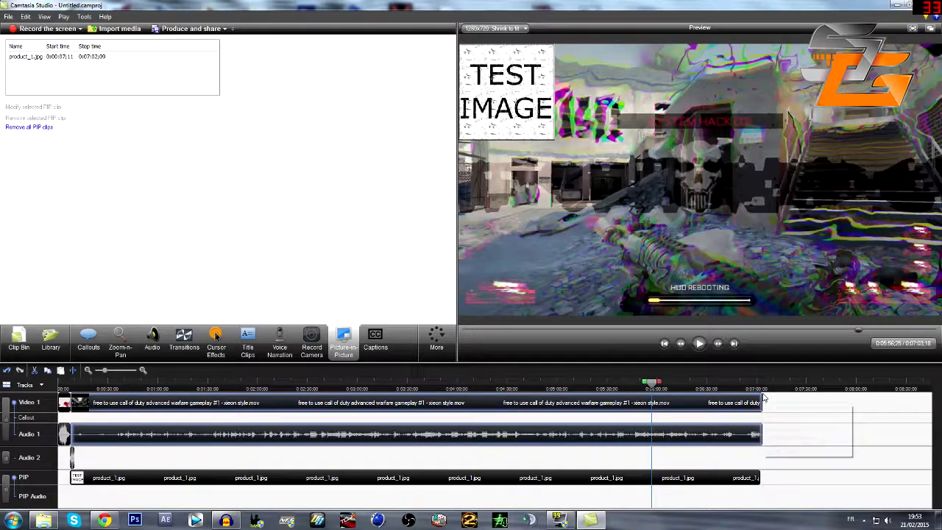
click(88, 349)
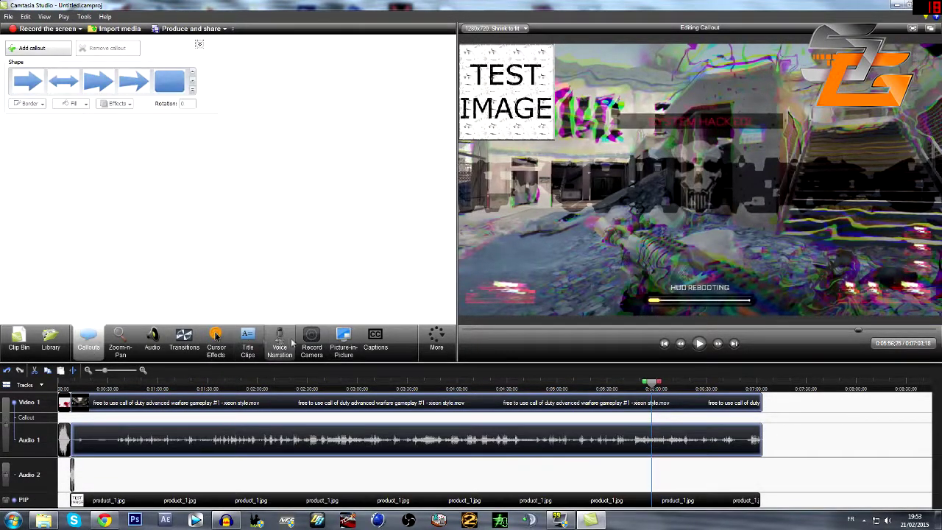
click(248, 346)
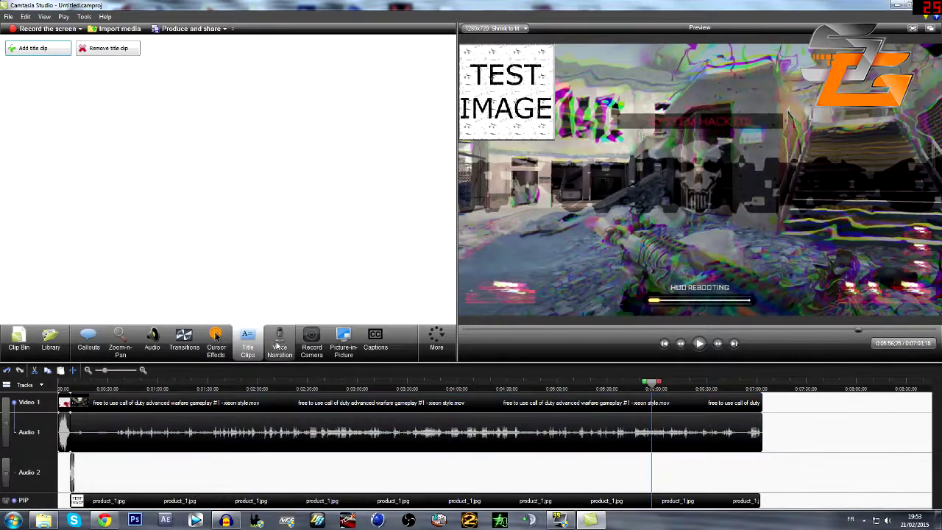
click(285, 344)
click(312, 344)
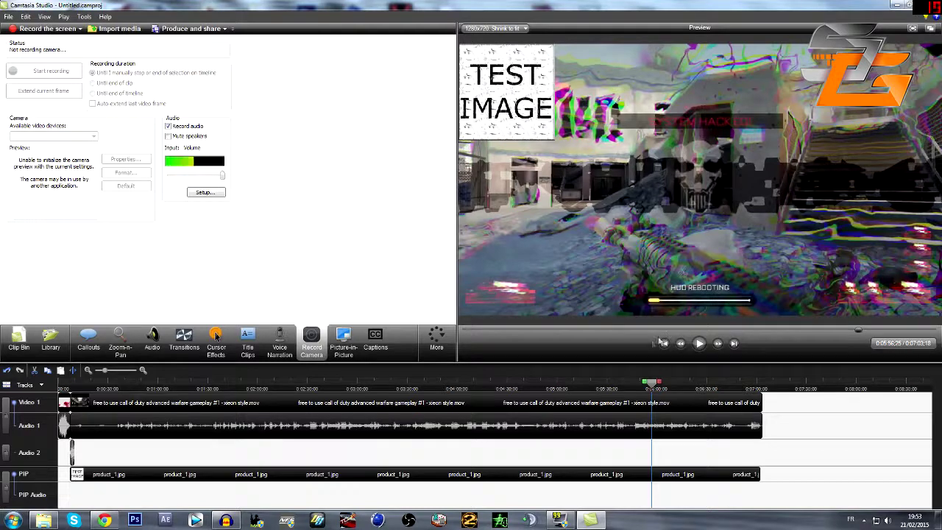
Step: Return the playhead to the gameplay clip's start, then view the running voice recording in Audacity and switch back to Camtasia Studio
click(68, 386)
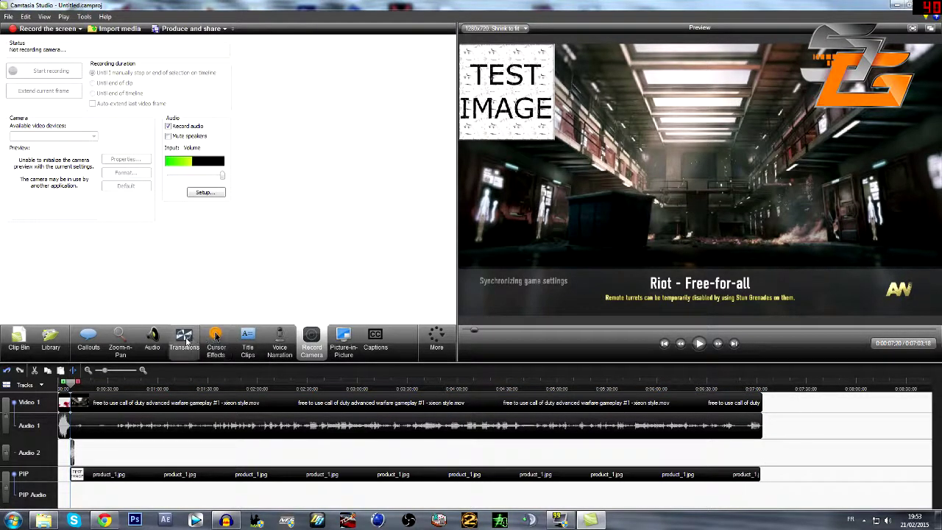
click(226, 520)
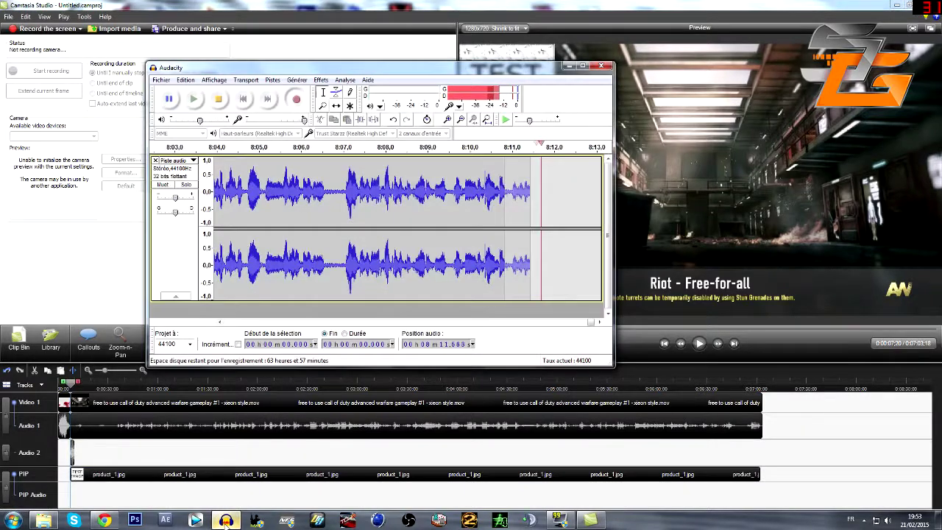
click(226, 520)
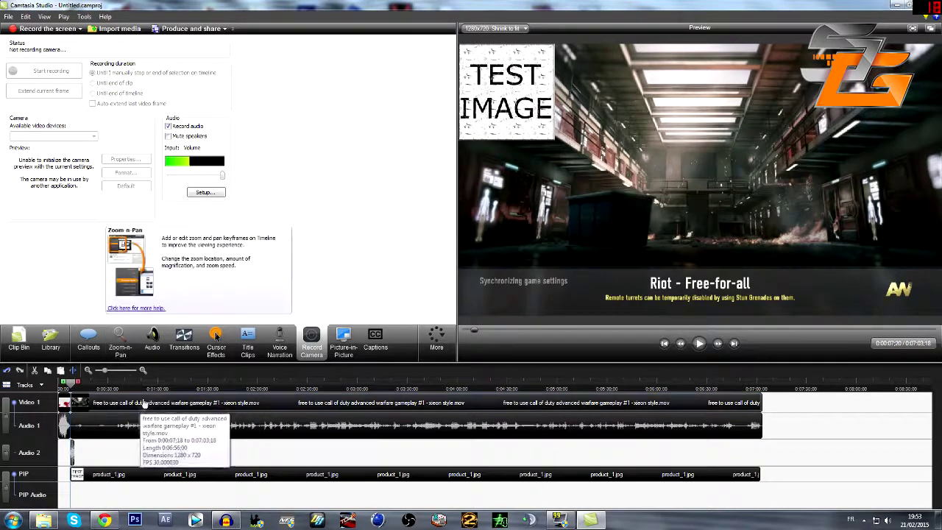
Step: Add a zoom keyframe at about 1:03 in the gameplay clip, framing the kill feed in the lower-left area at 361% scale
click(163, 388)
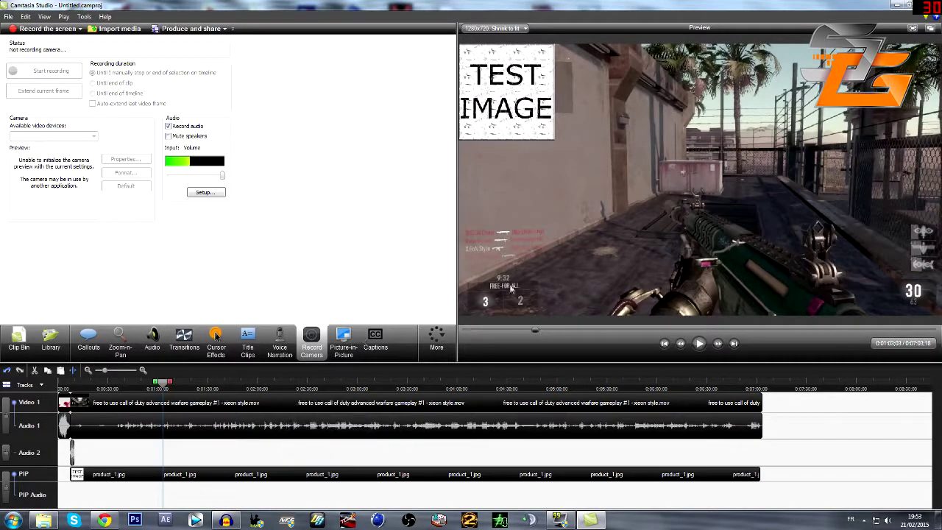
click(124, 344)
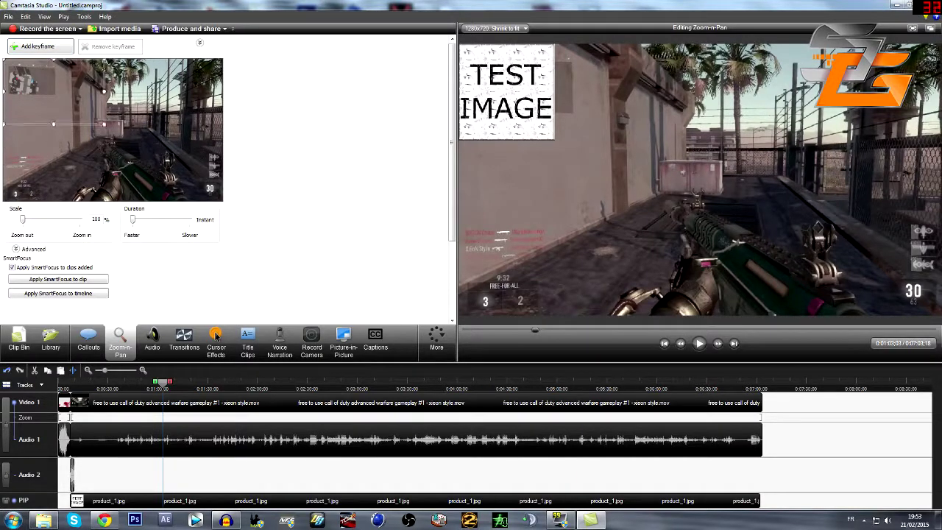
click(61, 47)
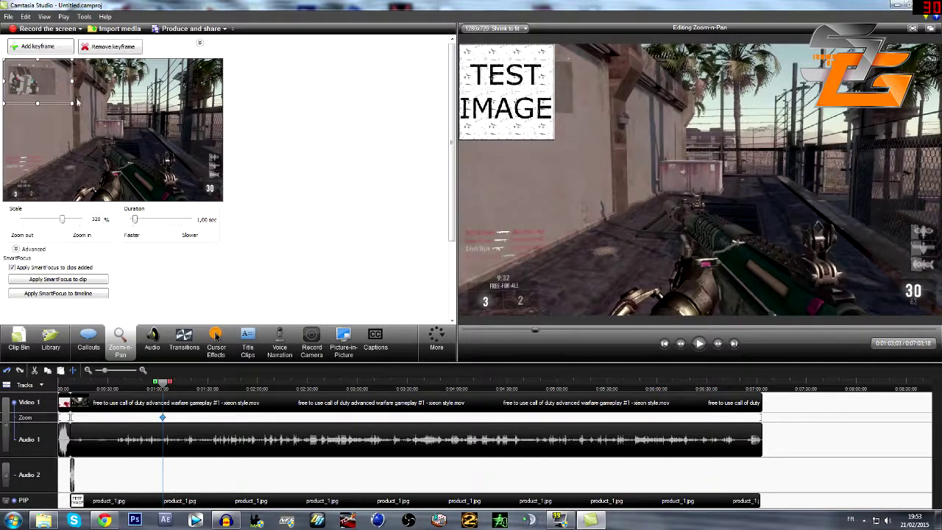
drag(71, 102, 47, 164)
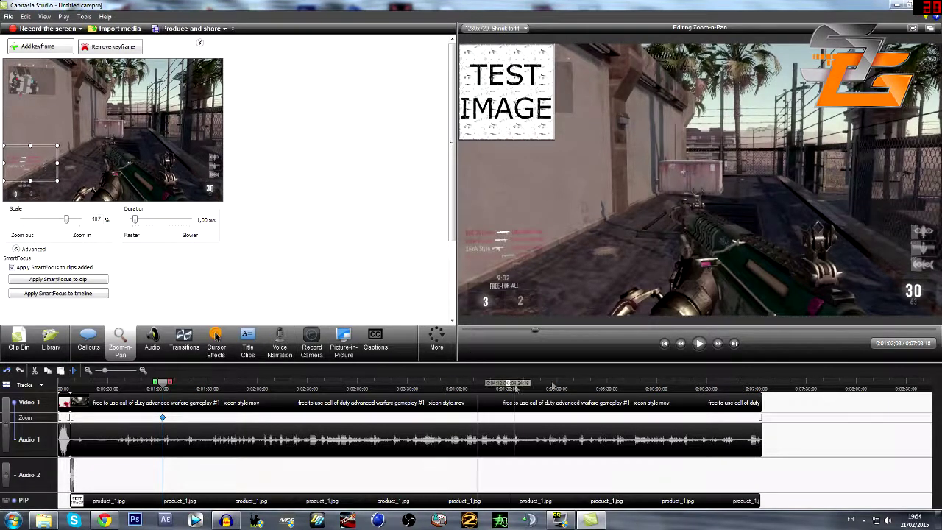
click(714, 344)
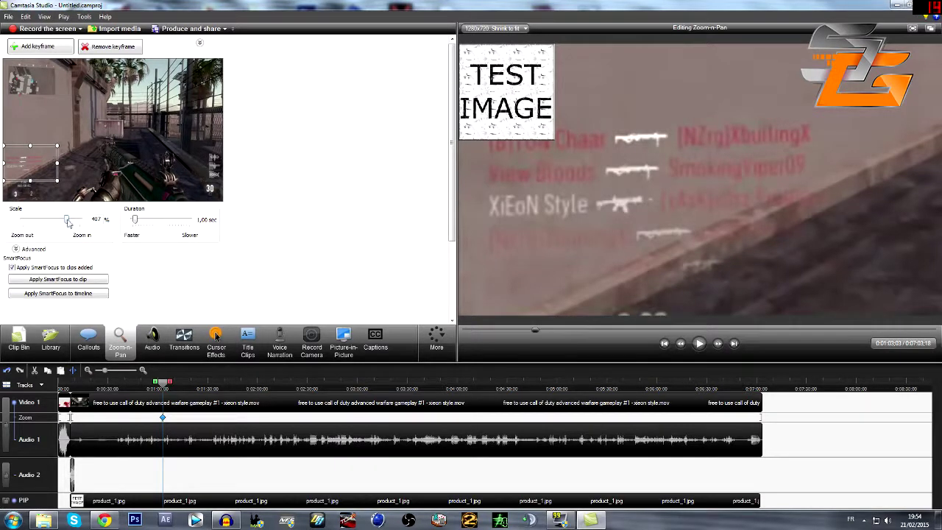
drag(67, 222, 65, 223)
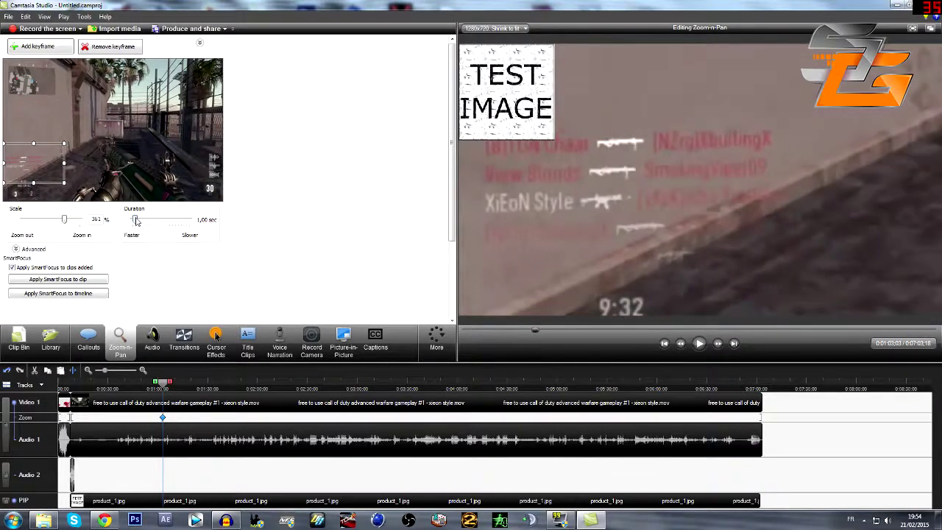
Step: Play back the zoom from just before its keyframe to check the movement onto the kill feed
click(162, 384)
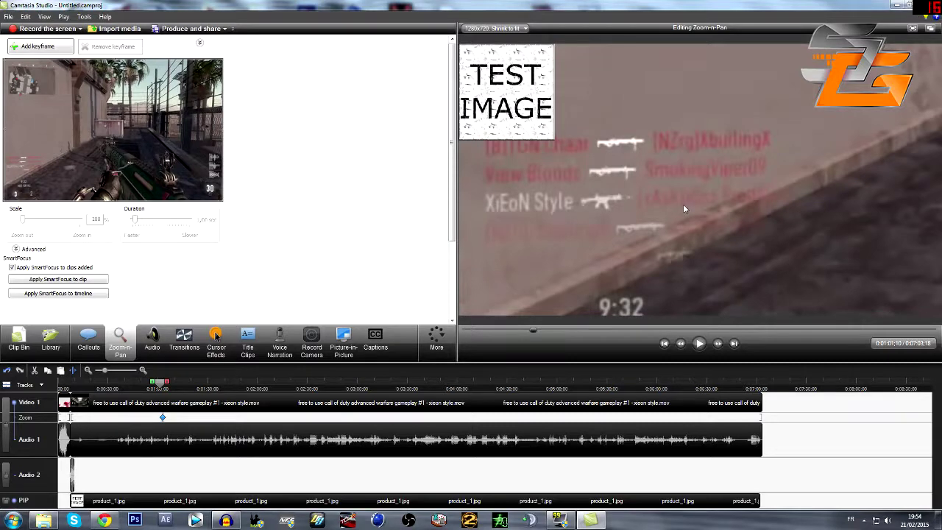
key(space)
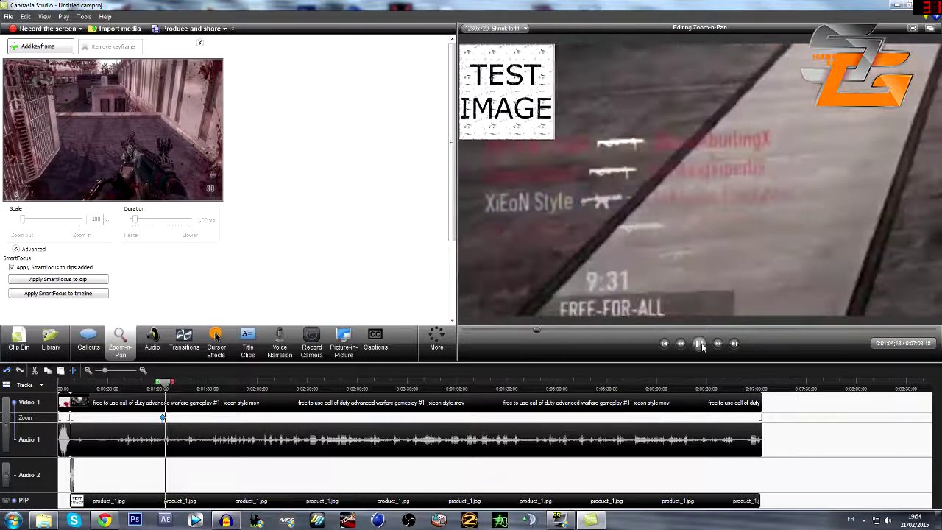
key(space)
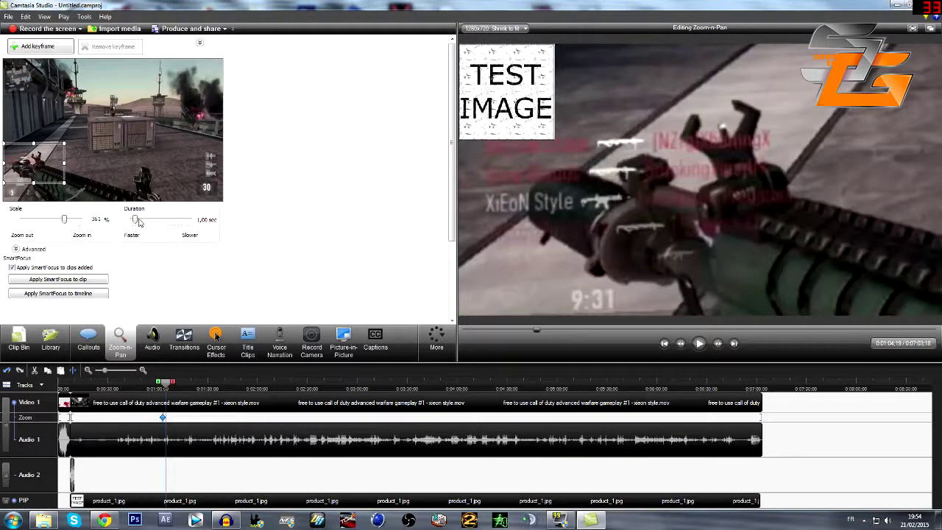
Step: Lengthen the zoom animation's duration and replay it from about 1:03 in the gameplay clip
drag(136, 220, 157, 223)
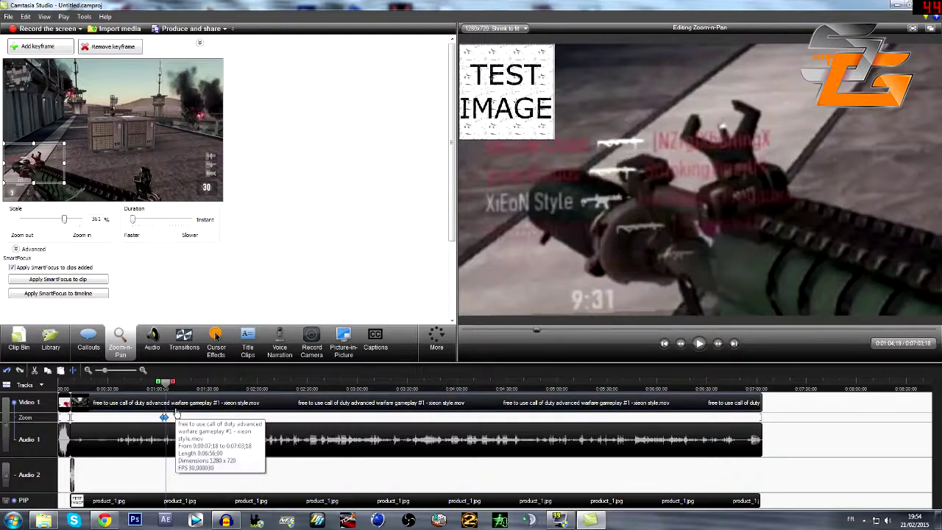
click(162, 384)
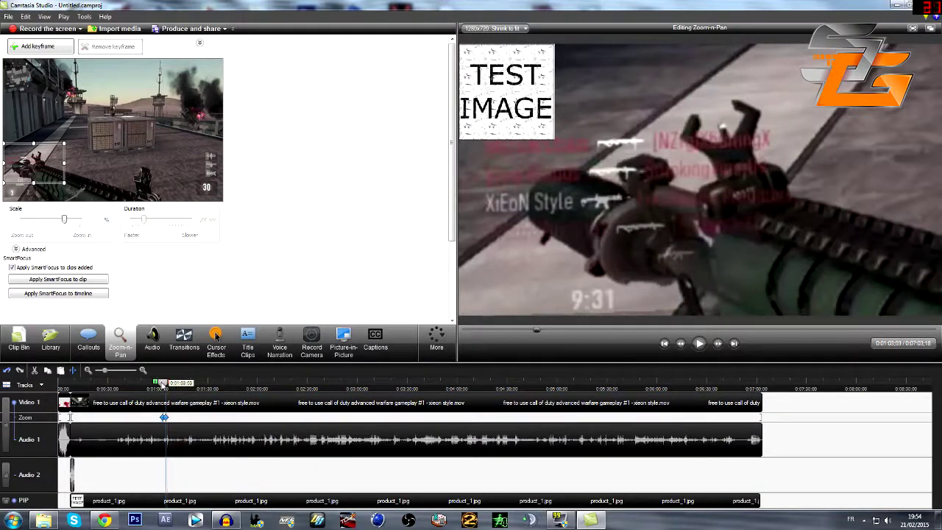
click(699, 347)
click(699, 344)
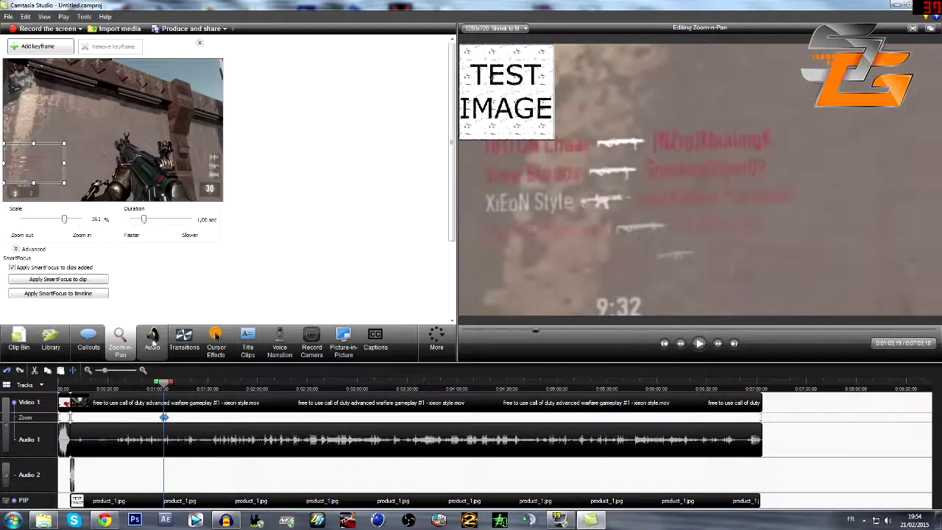
Step: Apply a Barn transition between the intro clip and the gameplay clip
click(183, 344)
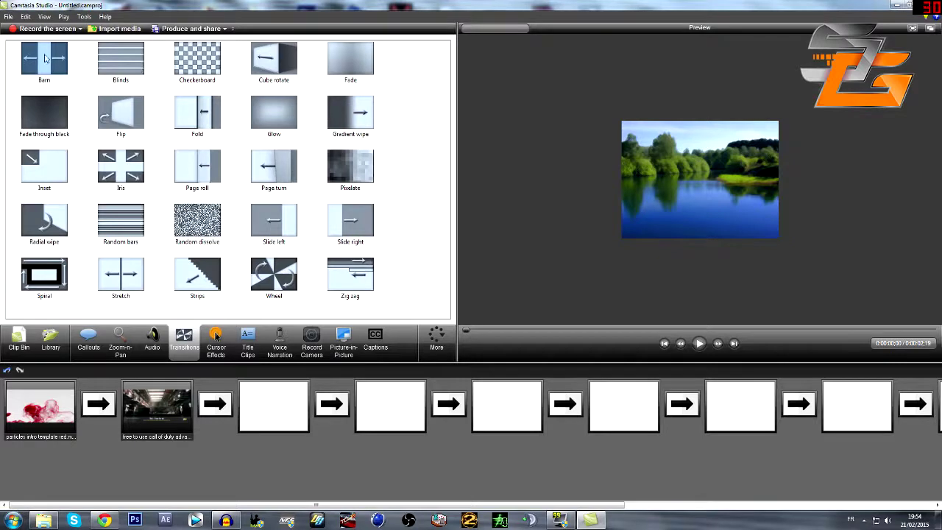
drag(45, 59, 64, 213)
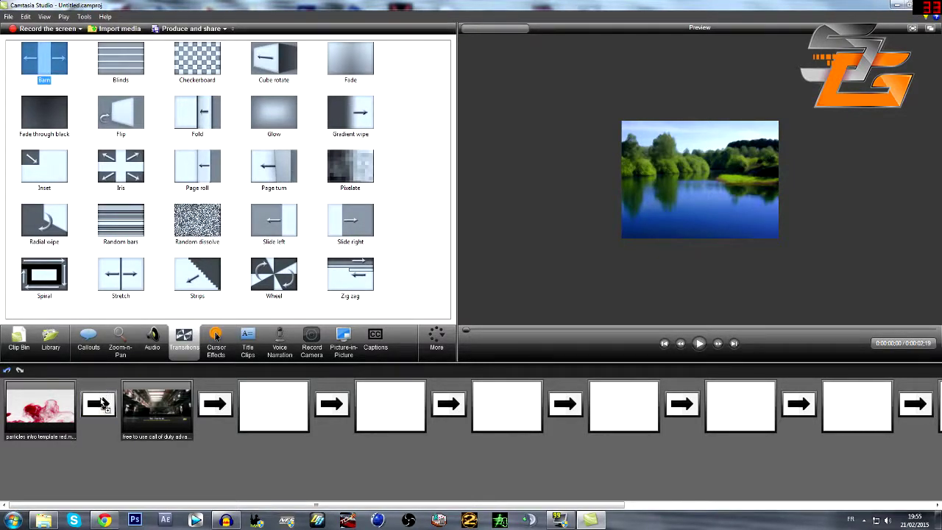
drag(101, 403, 100, 403)
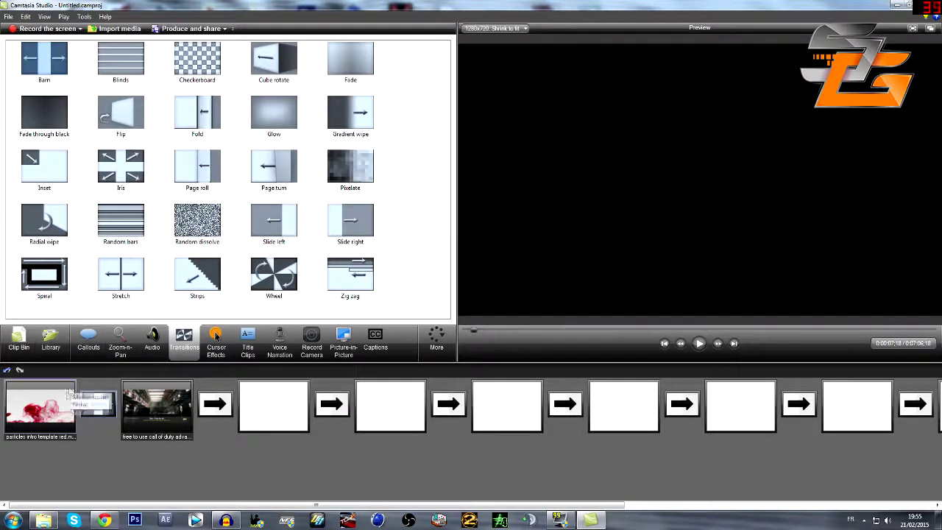
Step: Return to the timeline with the Callouts tool and play through the Barn transition from the end of the intro
click(83, 345)
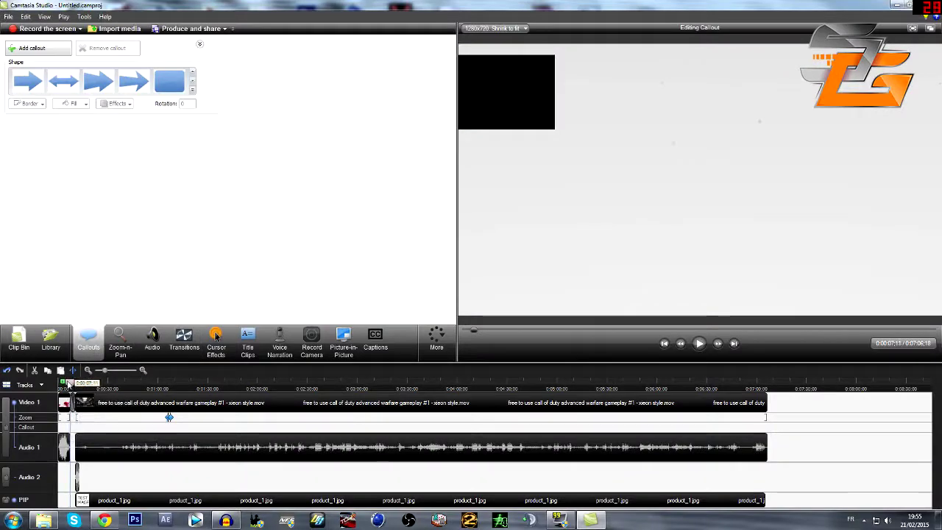
click(699, 343)
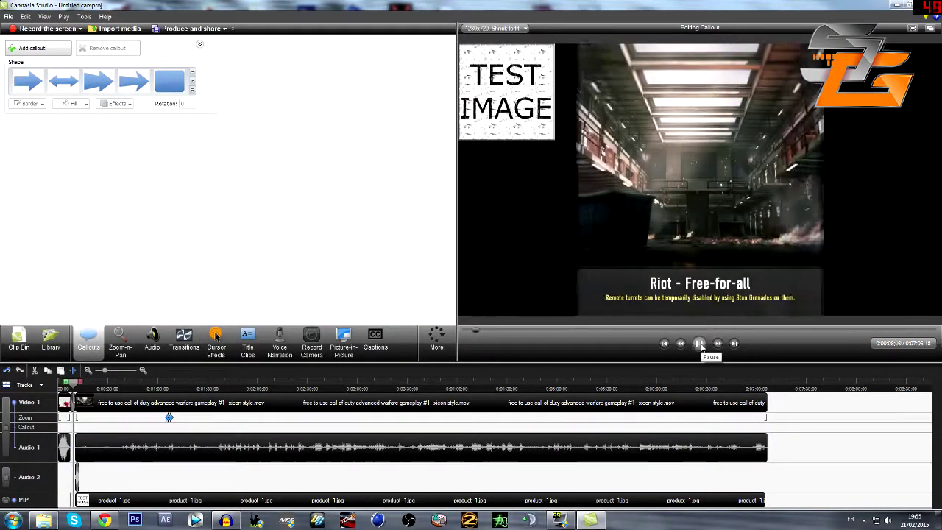
click(699, 343)
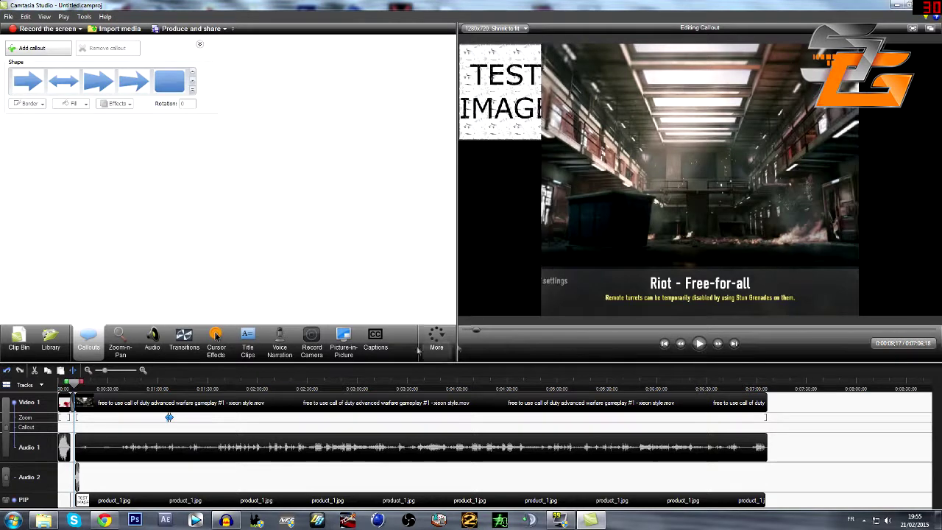
click(699, 344)
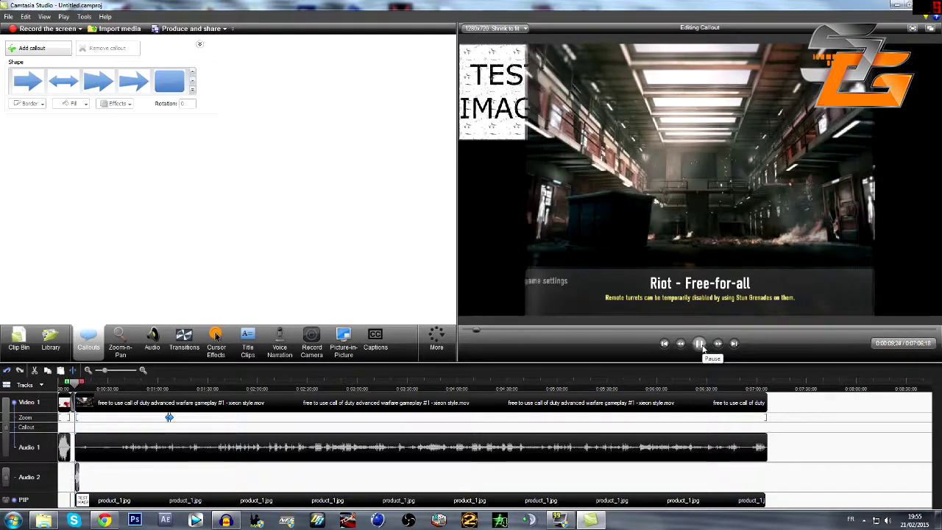
click(700, 347)
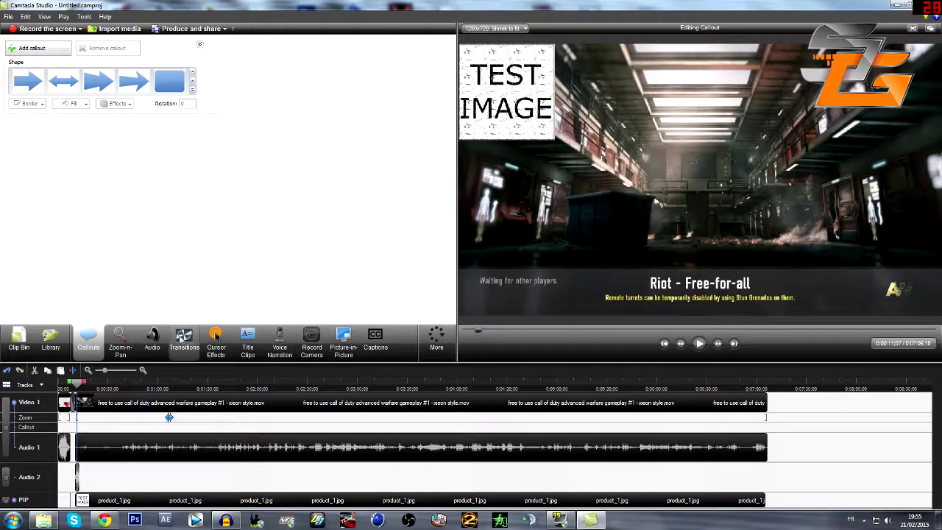
Step: Add a Text callout near the gameplay clip's start, about 755 x 288 in size, and place it beside the overlay image at X 336, Y 0
click(192, 89)
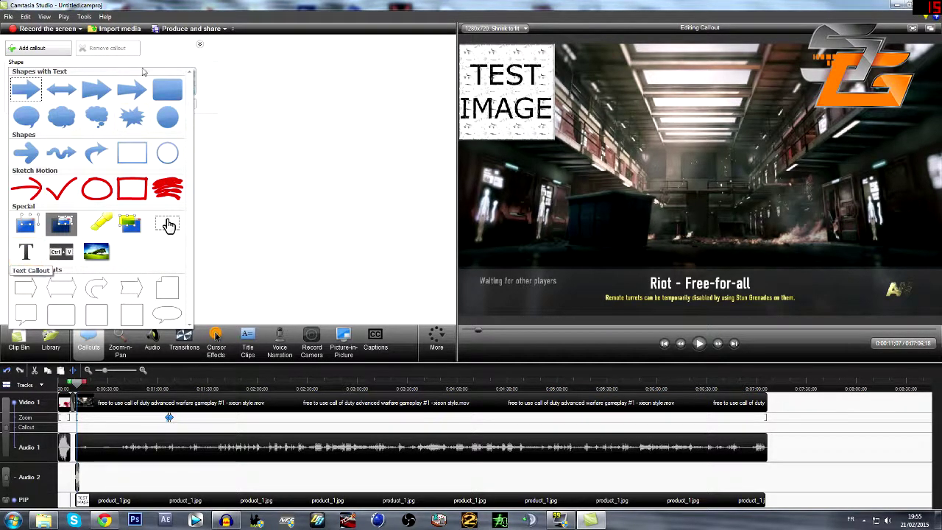
click(212, 129)
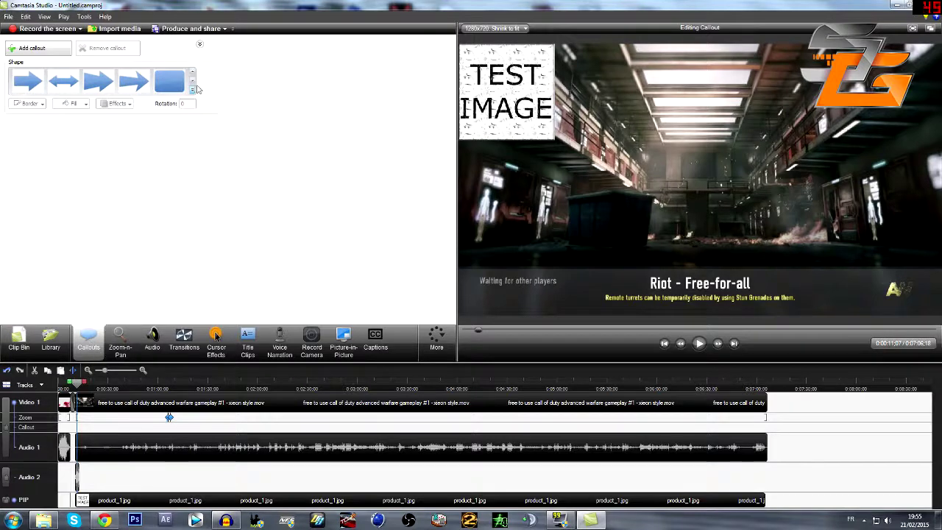
click(191, 90)
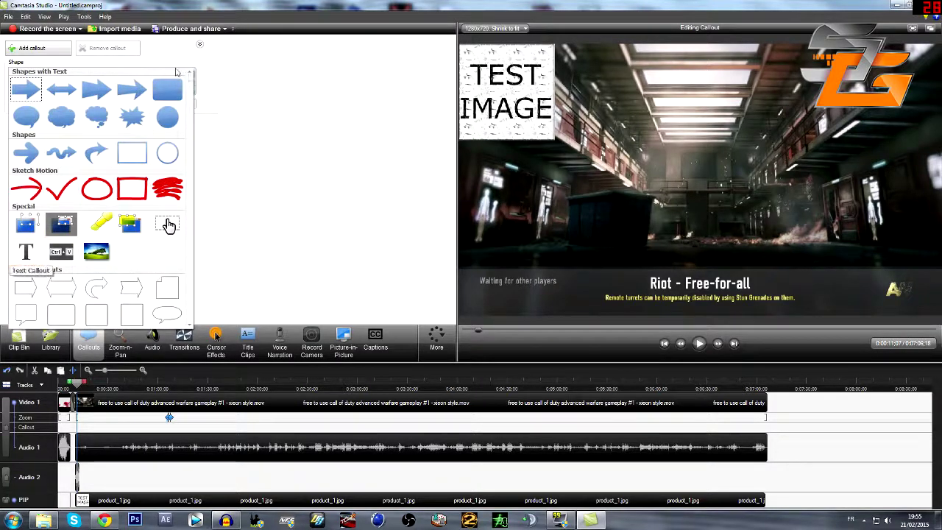
click(195, 91)
click(195, 90)
click(28, 250)
drag(549, 73, 922, 156)
drag(736, 96, 684, 96)
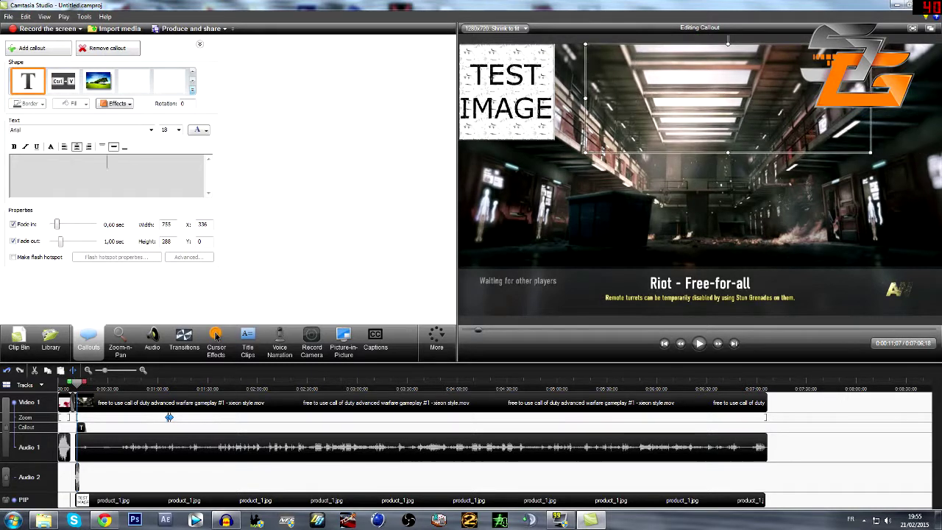
Step: Enter "Test du texte" in the callout and set the text size to 72
text(Test du te)
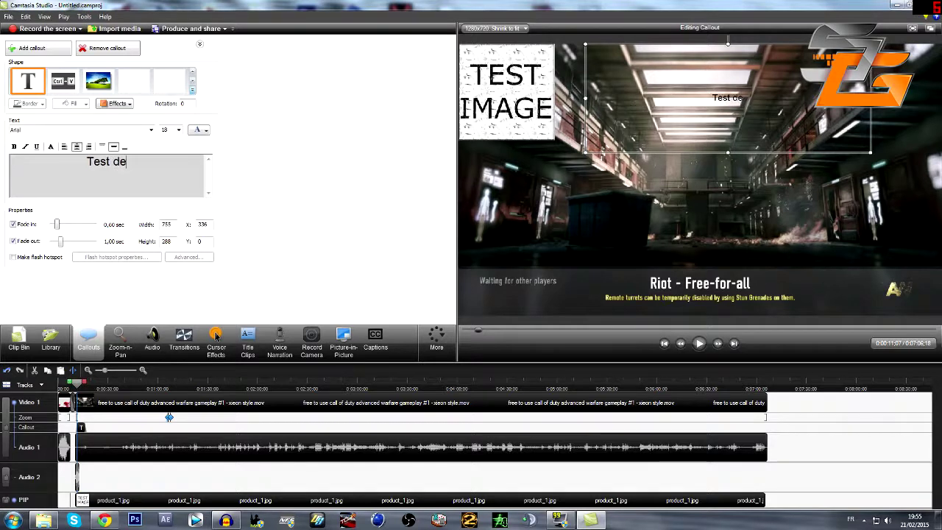
key(BackSpace)
text(u texte)
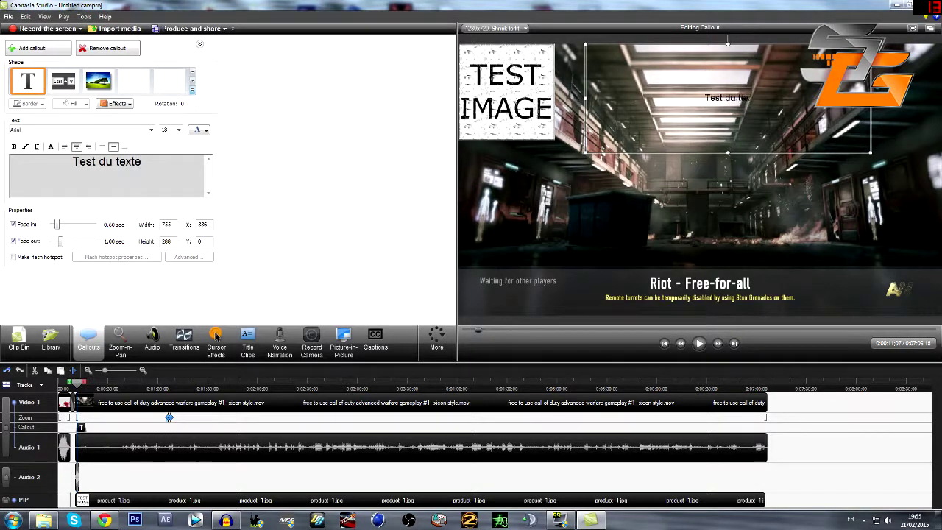
drag(142, 162, 72, 162)
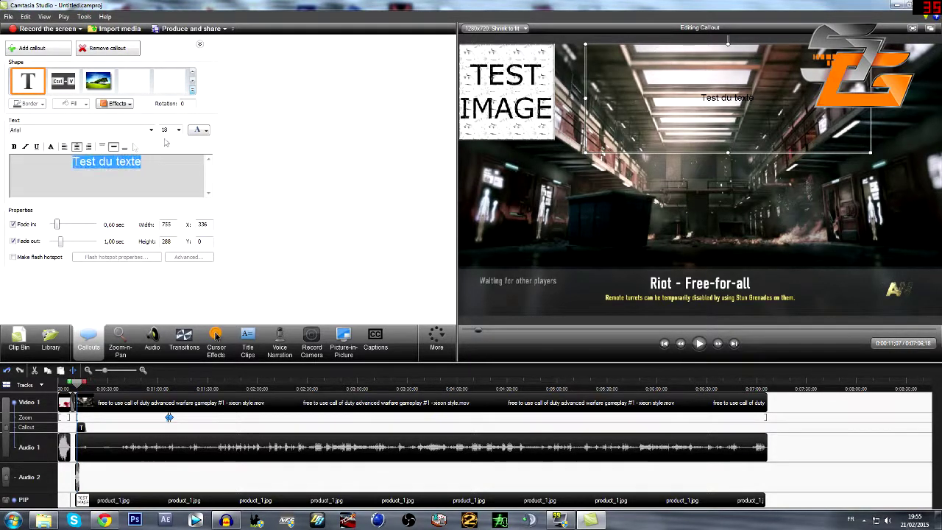
click(178, 130)
click(169, 236)
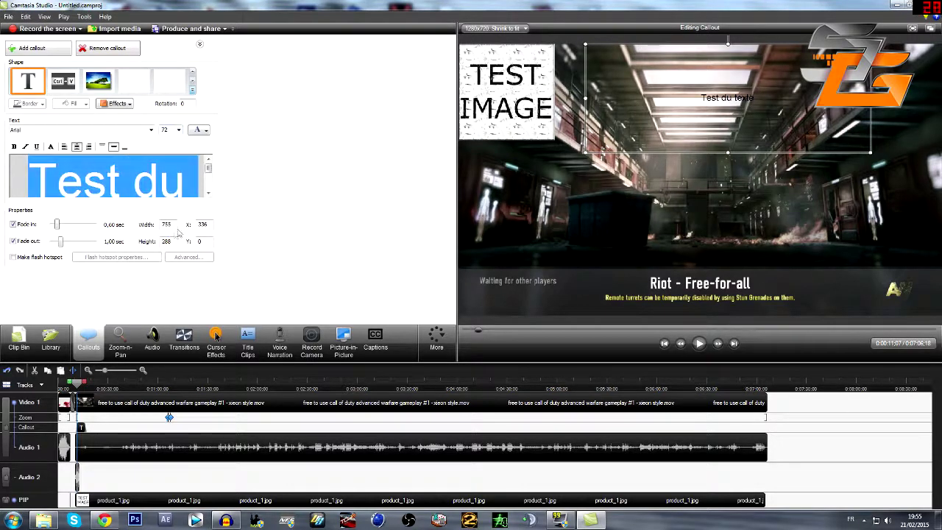
Step: Move the callout up to X 304, Y -93 and recolour its text, trying white before choosing dark red
drag(752, 137, 739, 38)
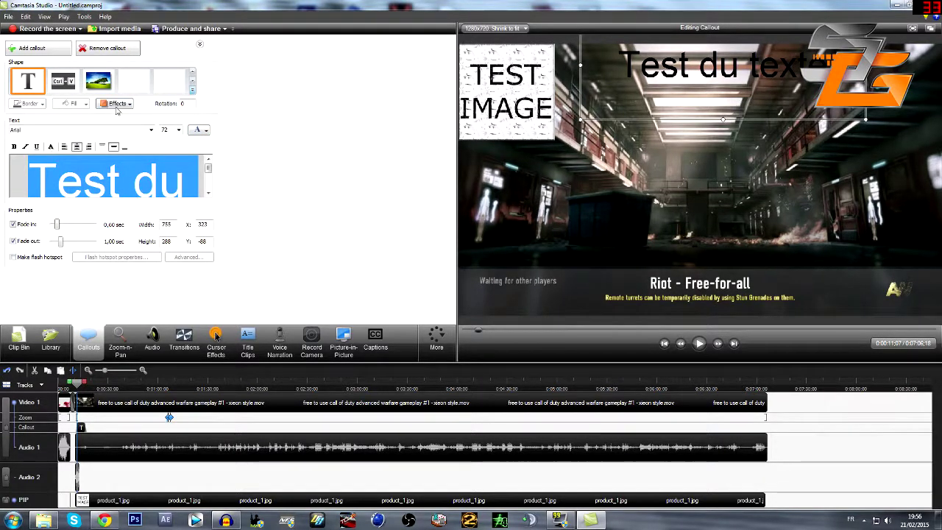
click(198, 131)
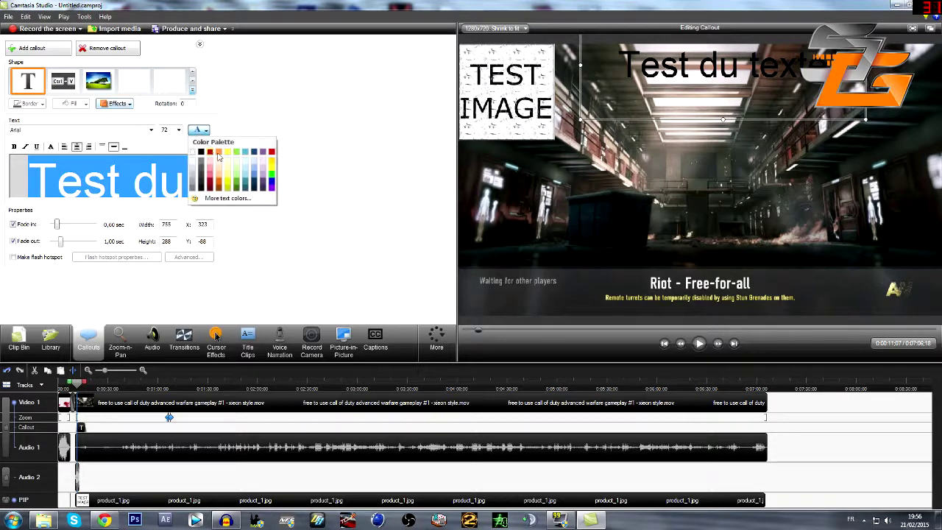
click(195, 153)
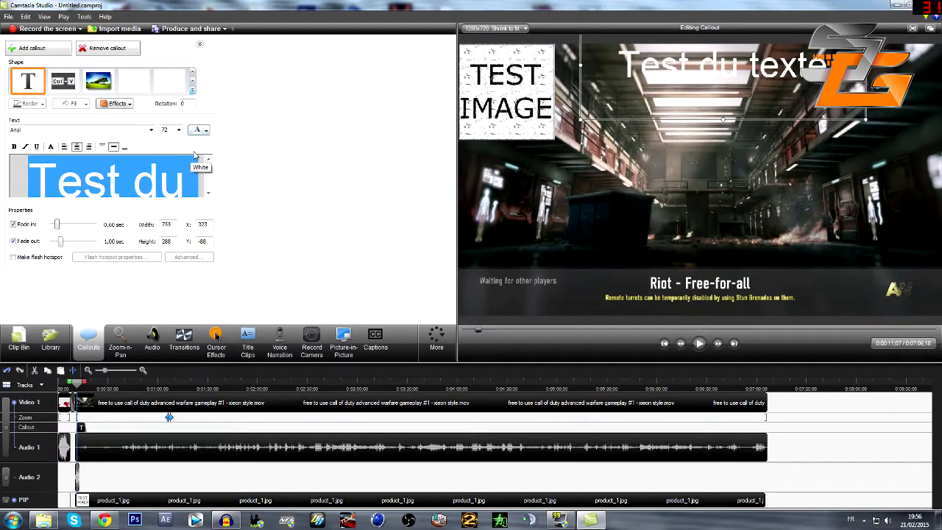
click(198, 131)
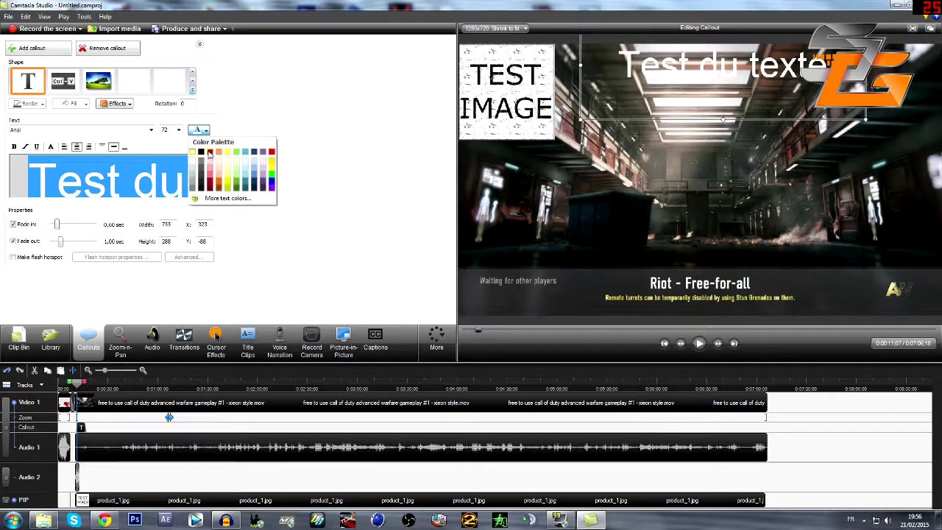
click(210, 152)
drag(738, 99, 730, 98)
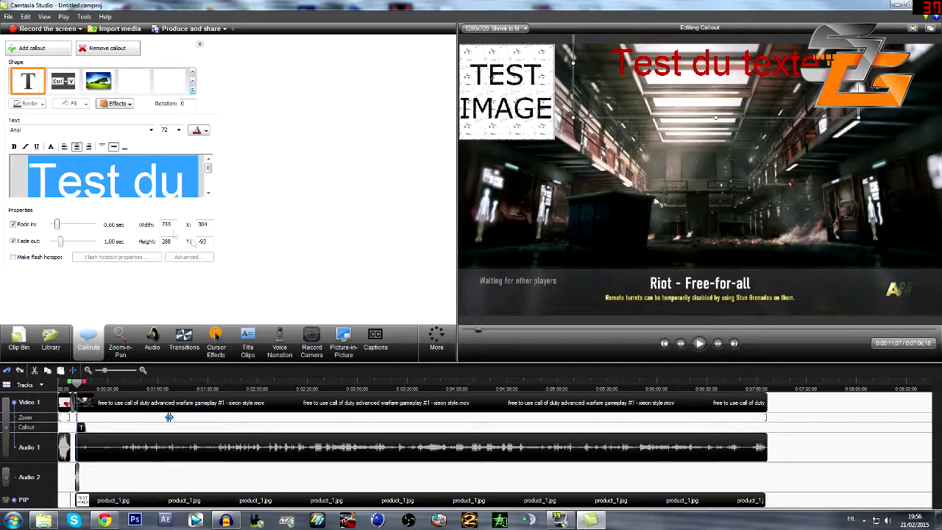
Step: Set the callout text's font to BadaBoom BB
click(56, 130)
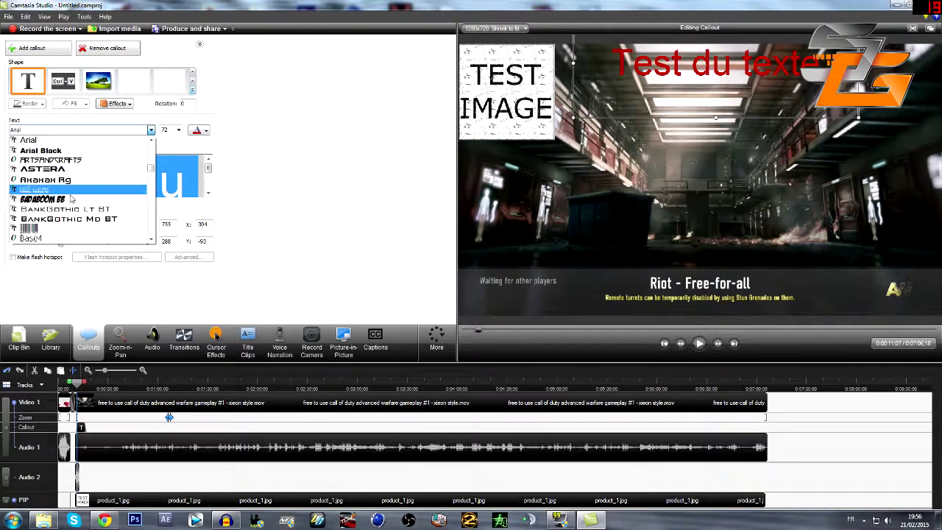
click(44, 199)
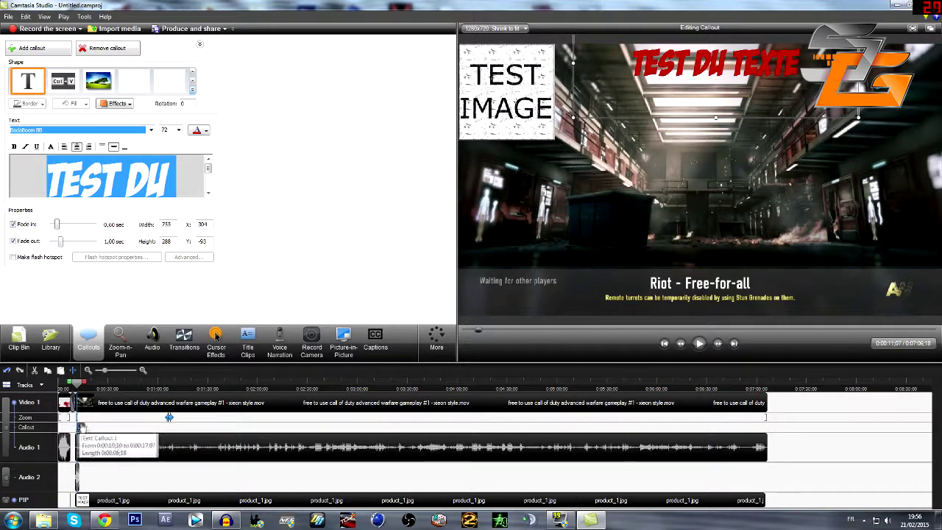
Step: Extend the text callout on the timeline so it lasts until the end of the gameplay clip
drag(82, 427, 379, 428)
drag(648, 423, 766, 432)
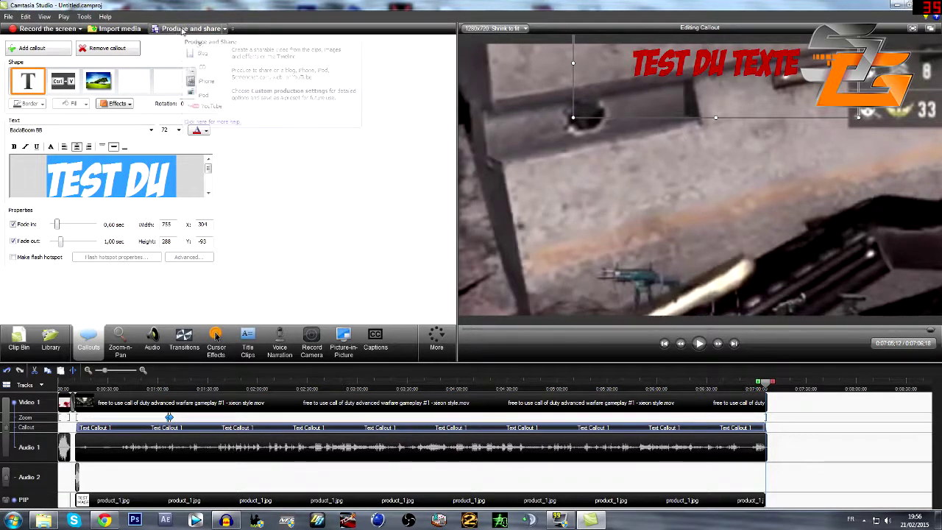
Step: Start producing the video with the HD preset and proceed to the file name and folder settings
click(183, 29)
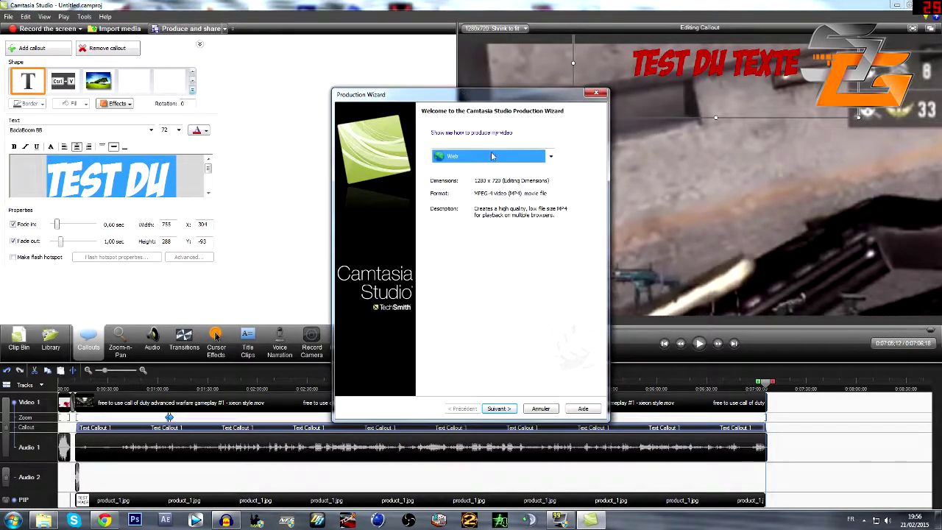
click(492, 156)
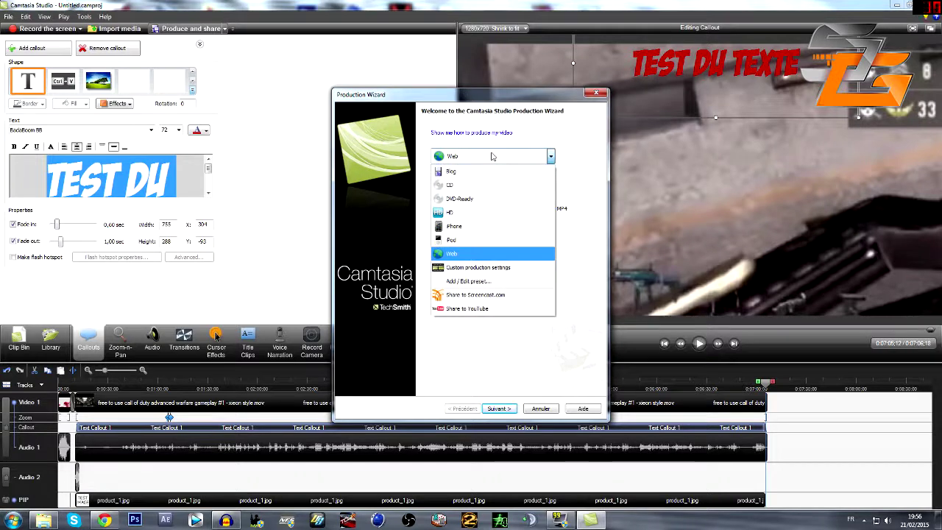
click(478, 211)
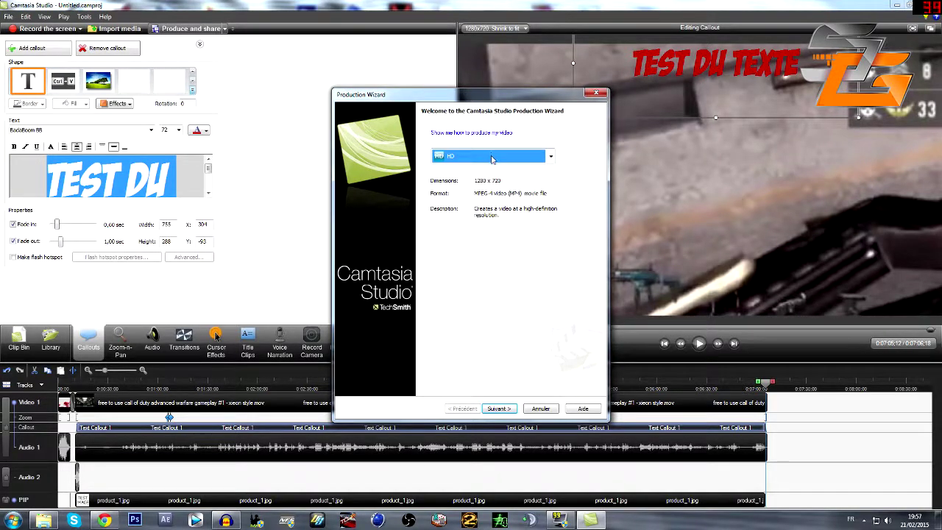
click(508, 410)
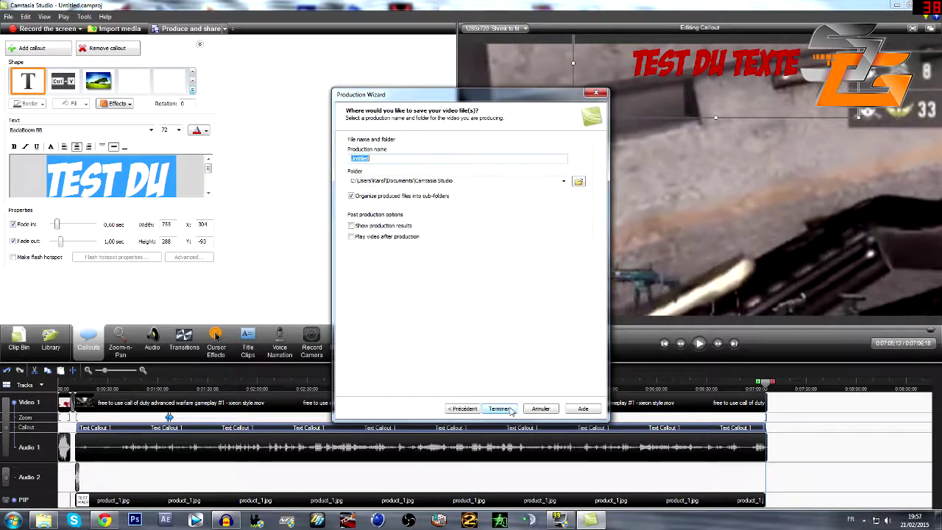
Step: Set the production name to "test"
click(402, 158)
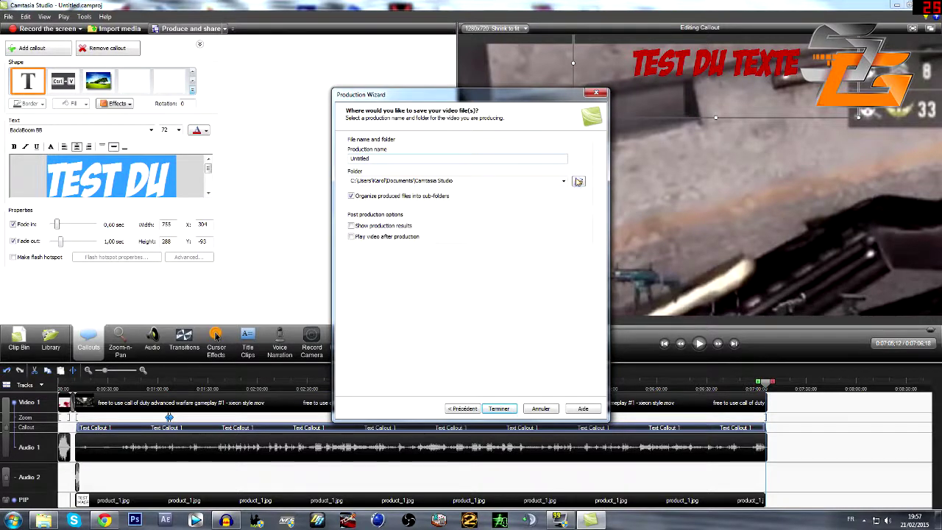
key(BackSpace)
text(test)
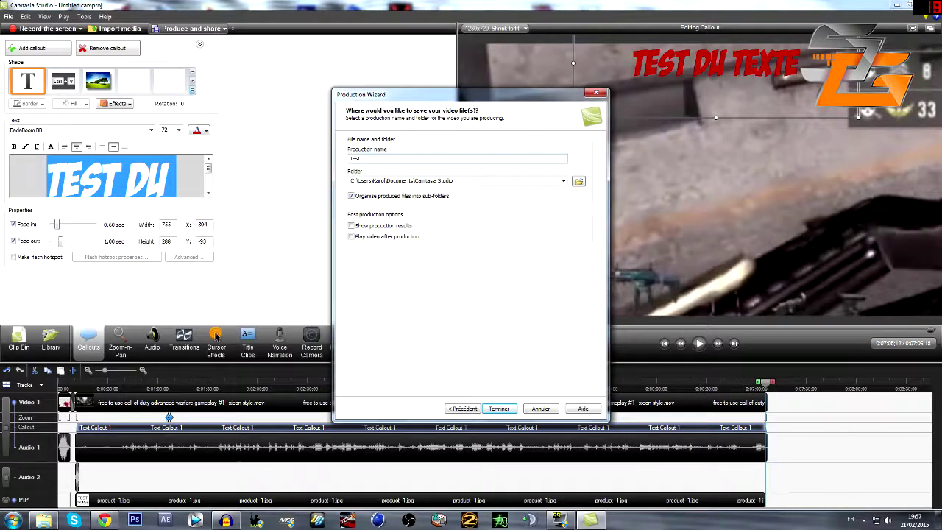
Step: Browse to the Bureau folder as a save location for the production, and close the wizard without producing
click(579, 182)
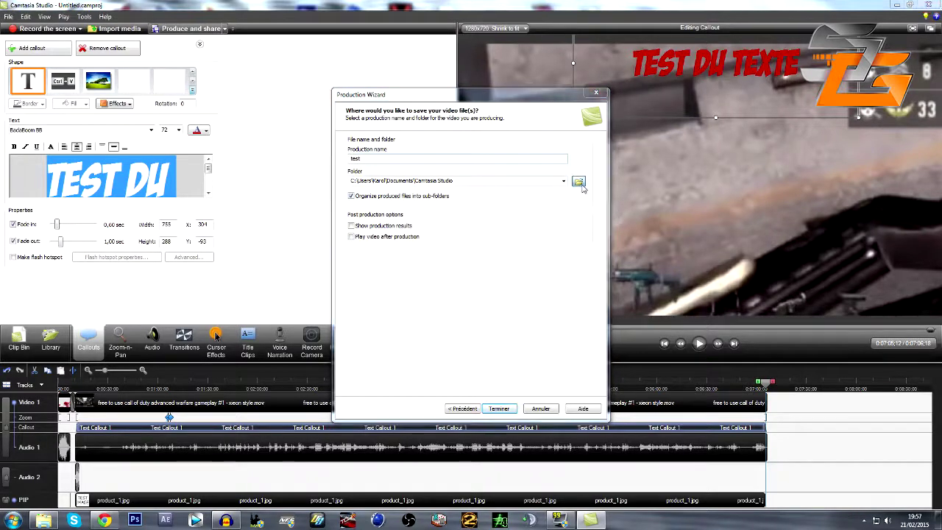
click(343, 198)
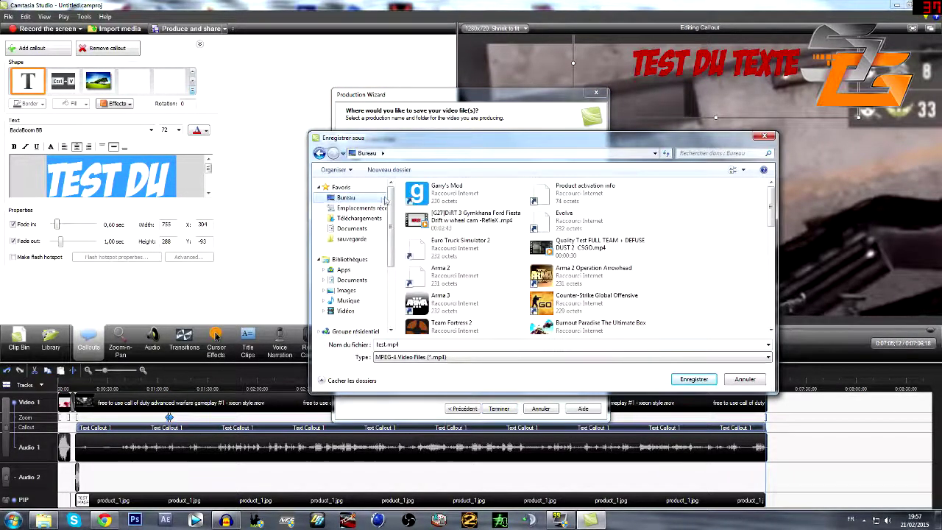
drag(441, 138, 364, 140)
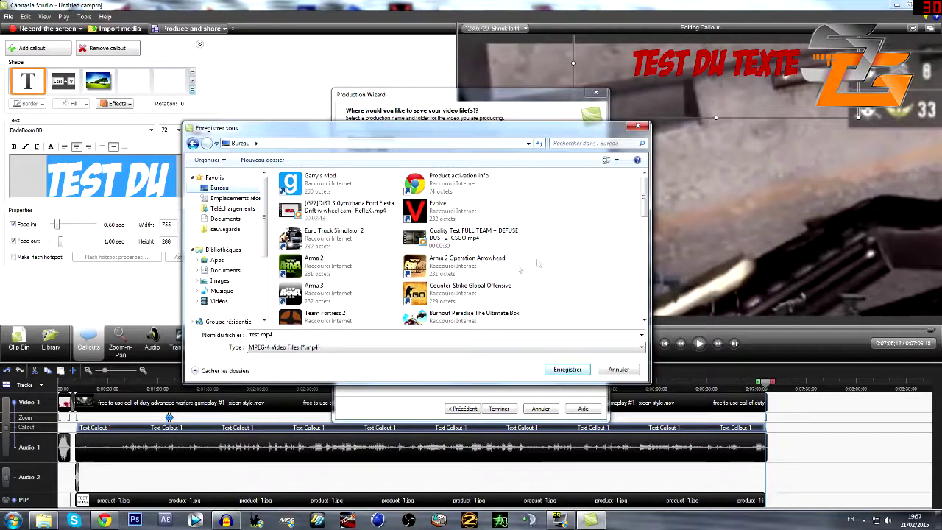
click(619, 369)
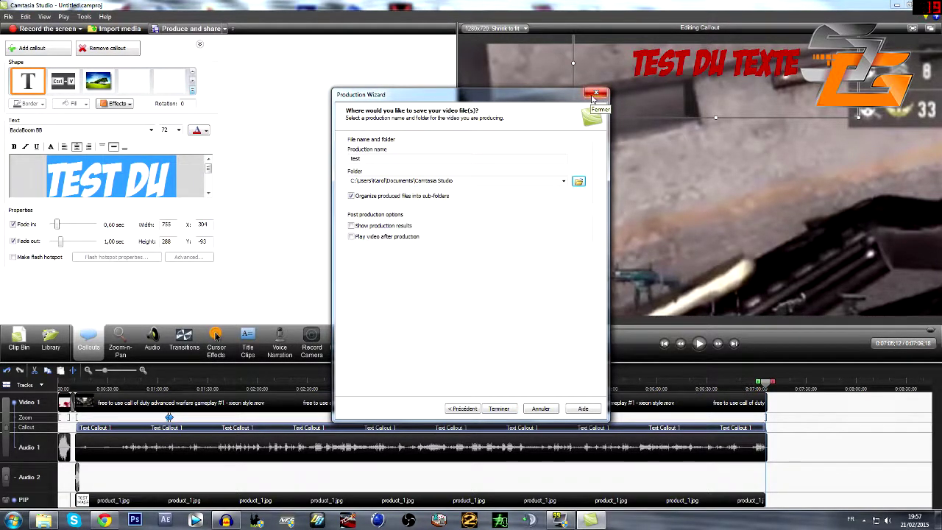
click(594, 95)
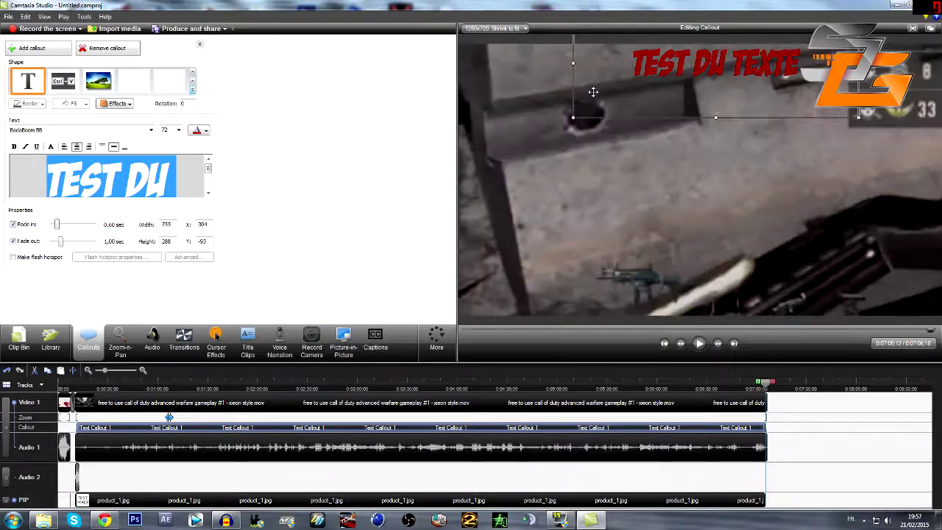